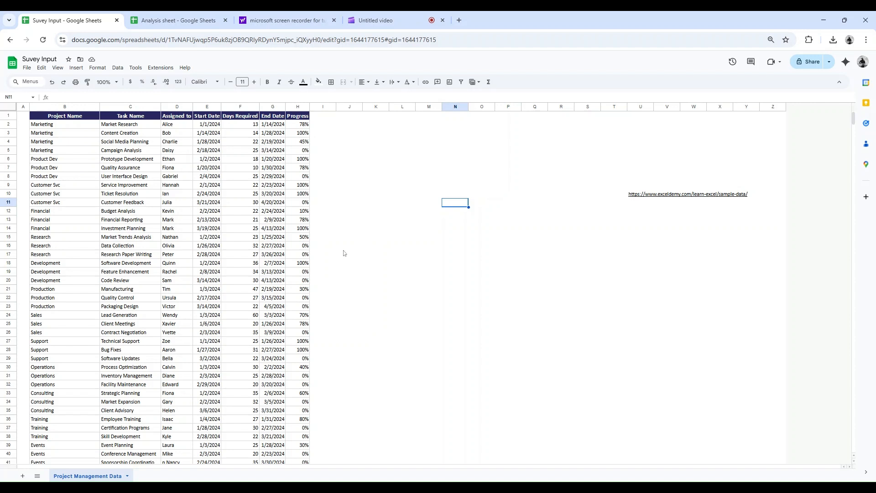
Step: Add a new sheet to the spreadsheet and start an IMPORTHTML formula in cell A2
{"action": "left_click", "coordinate": [668, 273]}
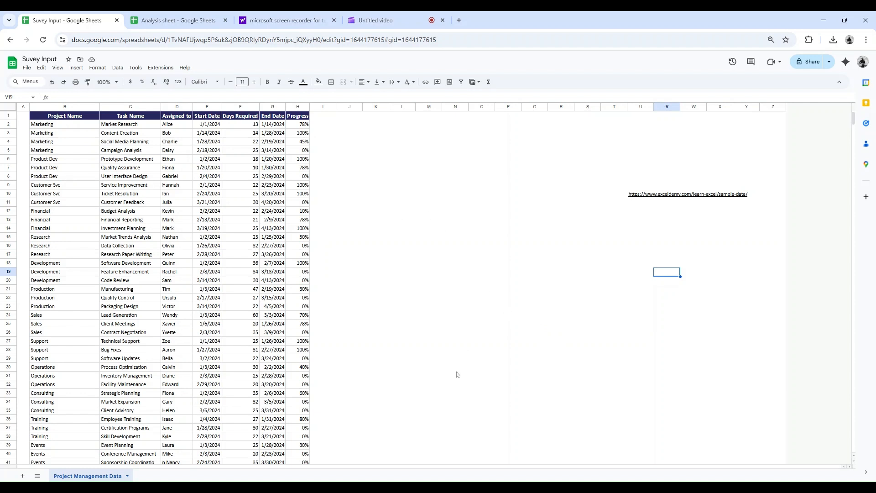
{"action": "left_click", "coordinate": [23, 476]}
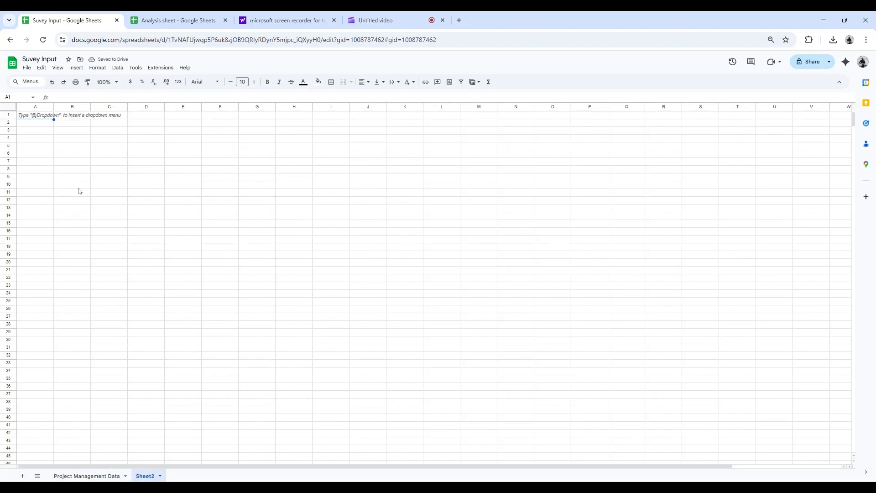
{"action": "left_click", "coordinate": [46, 126]}
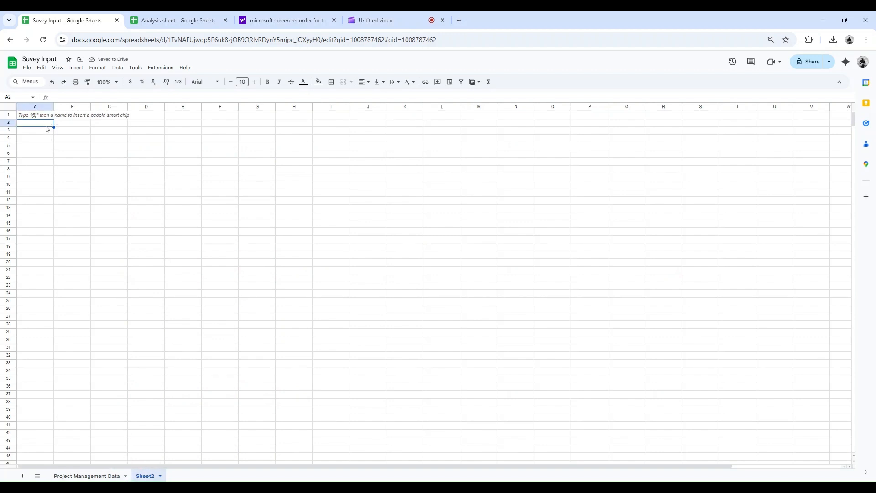
{"action": "type", "text": "=import"}
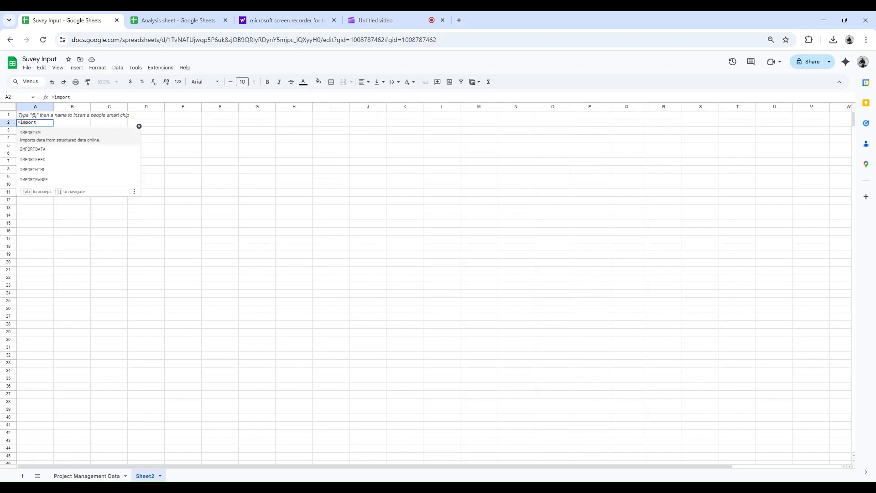
{"action": "left_click", "coordinate": [49, 178]}
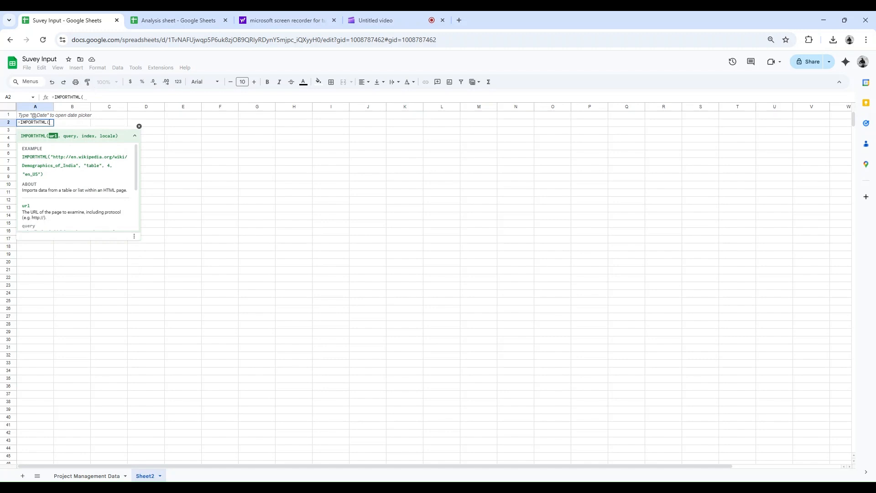
Step: Replace the function in A2 with IMPORTRANGE and enter it without parentheses or arguments
{"action": "left_click", "coordinate": [96, 96]}
{"action": "key", "text": "BackSpace"}
{"action": "key", "text": "BackSpace"}
{"action": "key", "text": "BackSpace"}
{"action": "key", "text": "BackSpace"}
{"action": "key", "text": "BackSpace"}
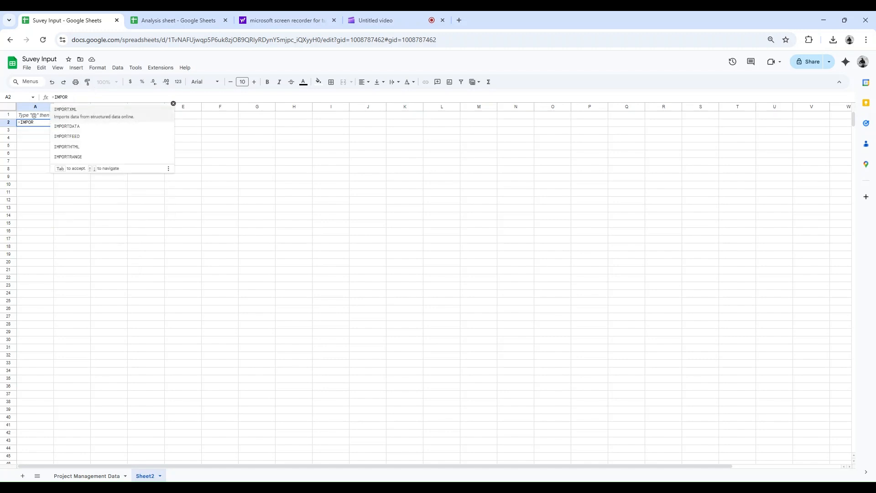
{"action": "left_click", "coordinate": [79, 157]}
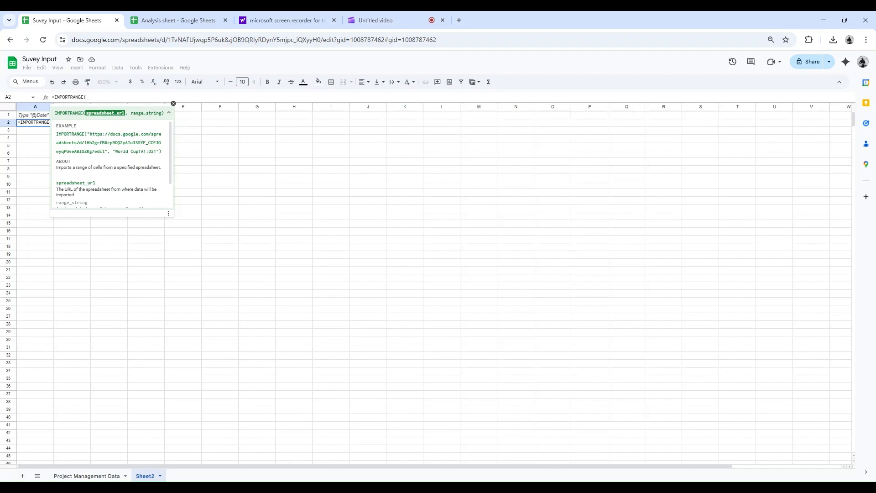
{"action": "key", "text": "BackSpace"}
{"action": "key", "text": "BackSpace"}
{"action": "key", "text": "BackSpace"}
{"action": "key", "text": "BackSpace"}
{"action": "key", "text": "BackSpace"}
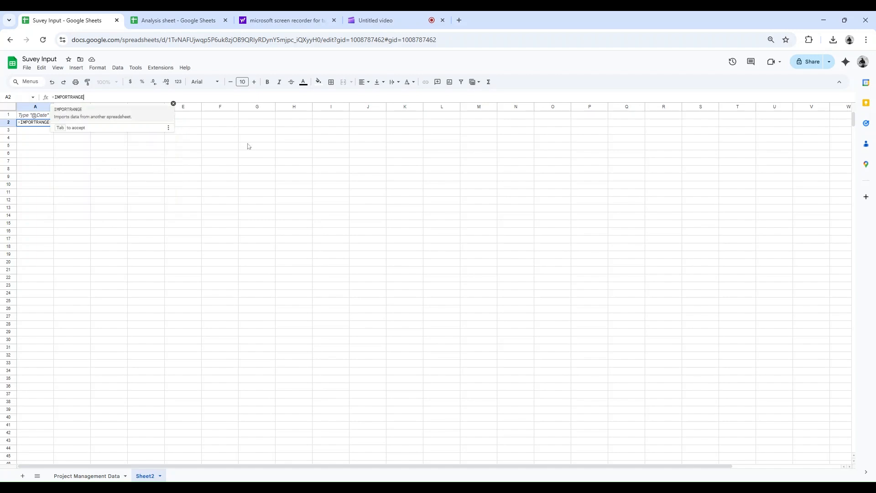
{"action": "left_click", "coordinate": [253, 192]}
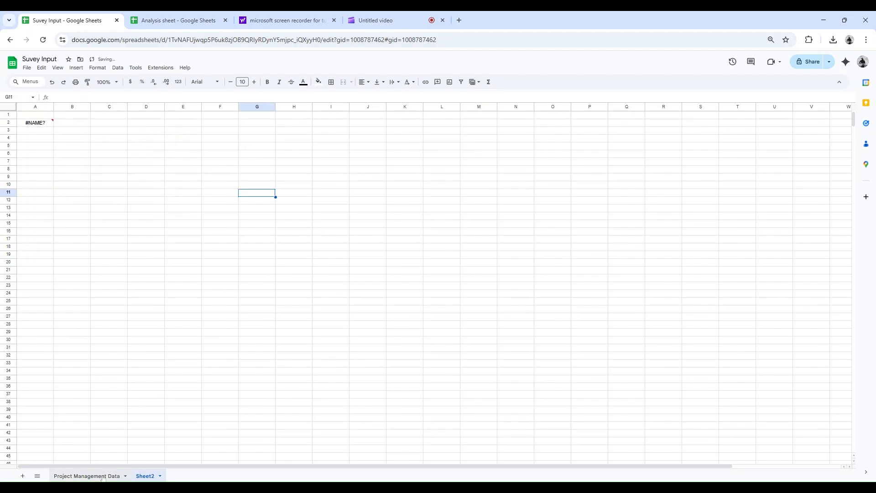
Step: Review the project rows on the Project Management Data sheet from the header down to the last entry
{"action": "left_click", "coordinate": [87, 476]}
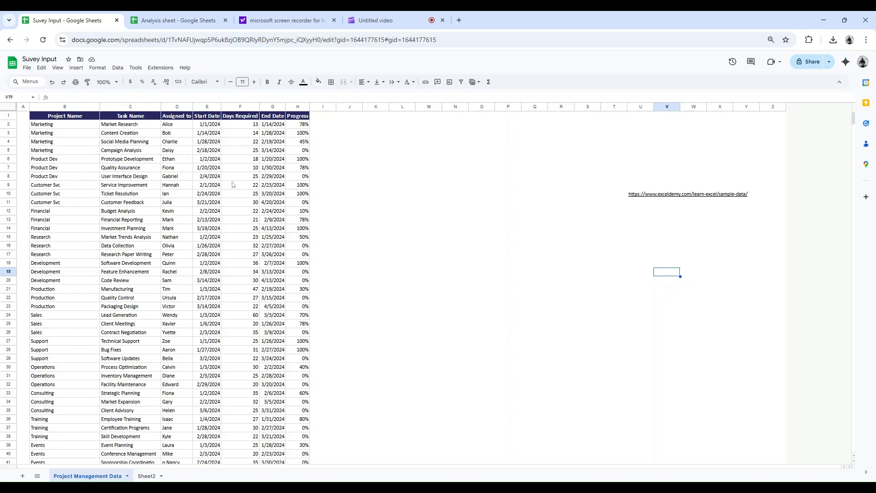
{"action": "scroll", "coordinate": [242, 182], "scroll_direction": "down", "scroll_amount": 5}
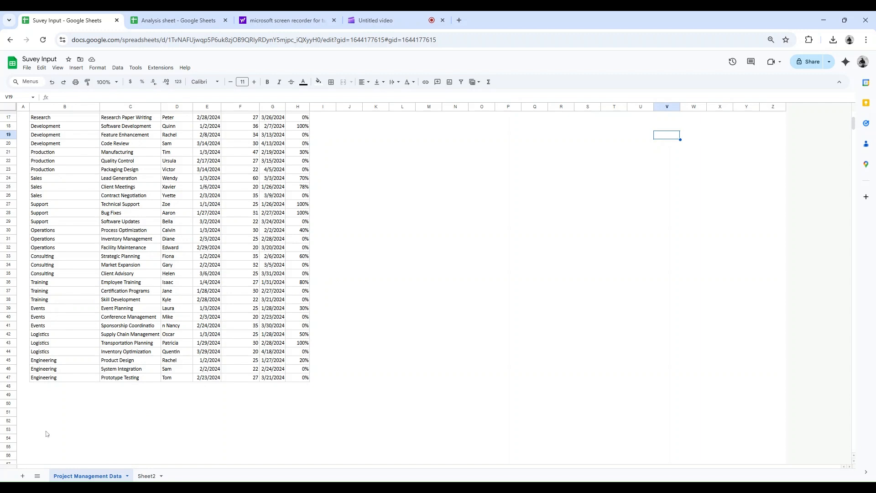
{"action": "scroll", "coordinate": [51, 433], "scroll_direction": "down", "scroll_amount": 3}
{"action": "scroll", "coordinate": [50, 433], "scroll_direction": "up", "scroll_amount": 6}
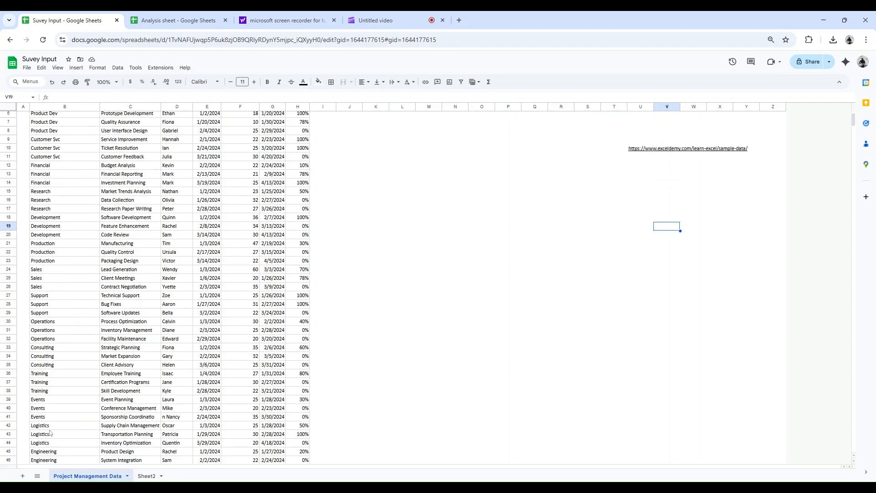
{"action": "scroll", "coordinate": [115, 221], "scroll_direction": "down", "scroll_amount": 5}
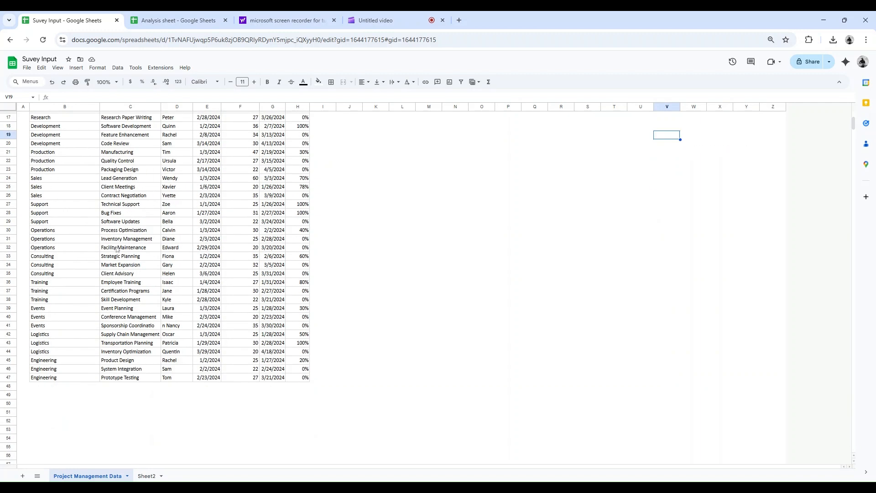
{"action": "scroll", "coordinate": [136, 291], "scroll_direction": "up", "scroll_amount": 2}
{"action": "scroll", "coordinate": [149, 292], "scroll_direction": "up", "scroll_amount": 5}
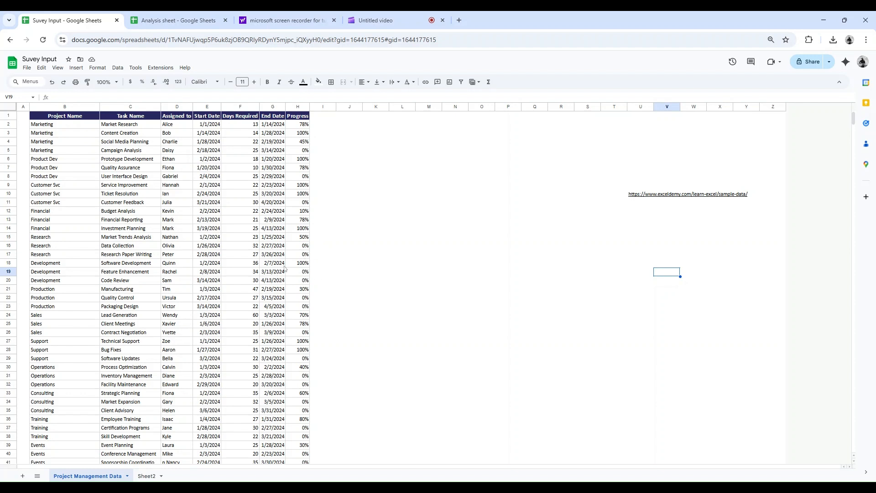
{"action": "left_click", "coordinate": [275, 169]}
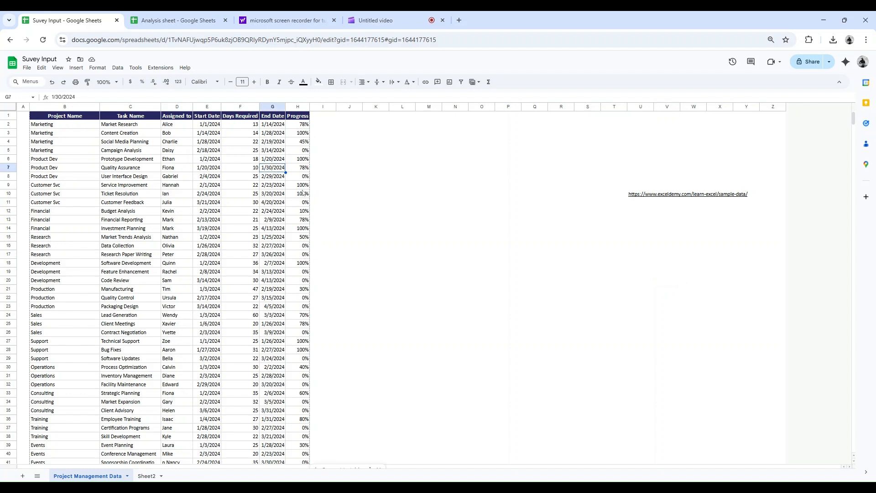
{"action": "left_click", "coordinate": [374, 143]}
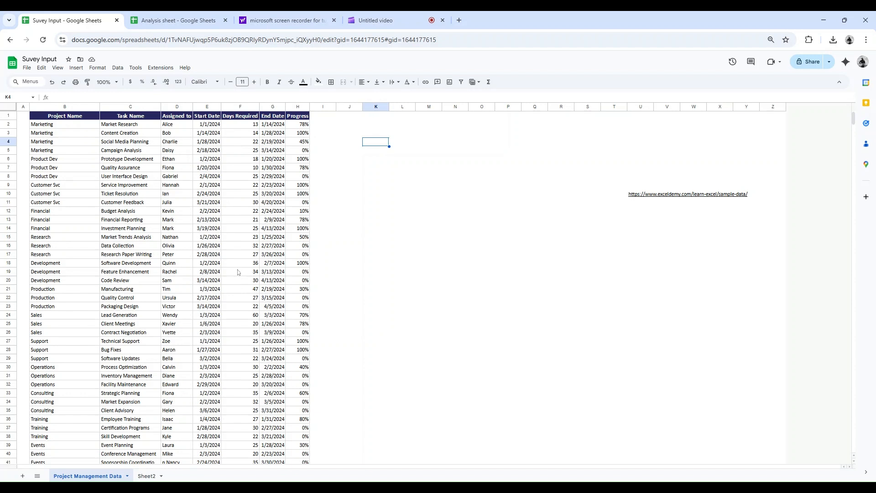
{"action": "scroll", "coordinate": [242, 274], "scroll_direction": "down", "scroll_amount": 2}
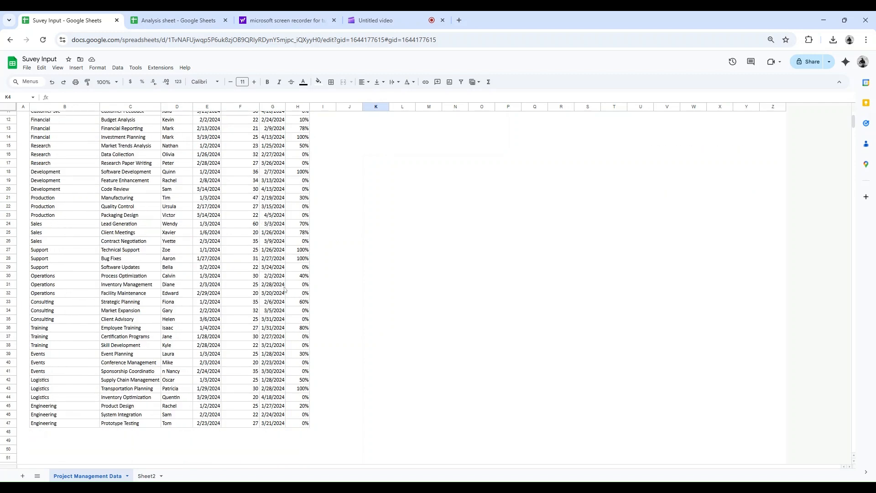
{"action": "scroll", "coordinate": [285, 289], "scroll_direction": "down", "scroll_amount": 1}
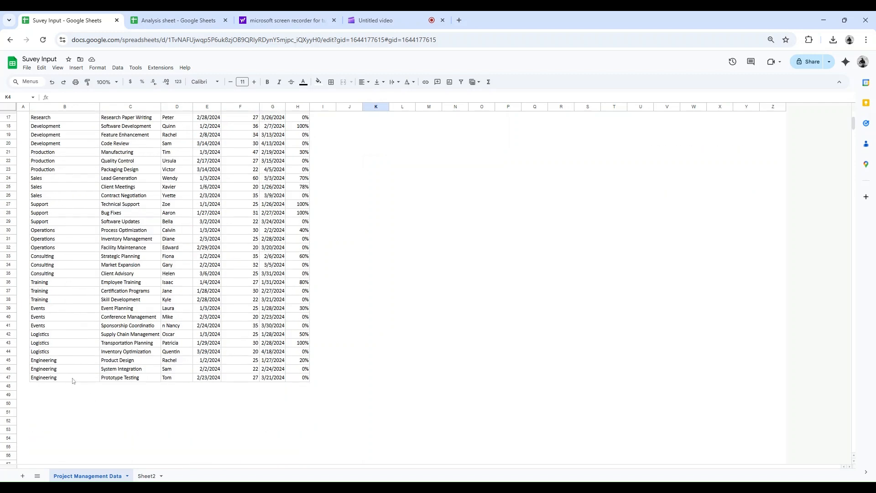
{"action": "scroll", "coordinate": [177, 289], "scroll_direction": "up", "scroll_amount": 3}
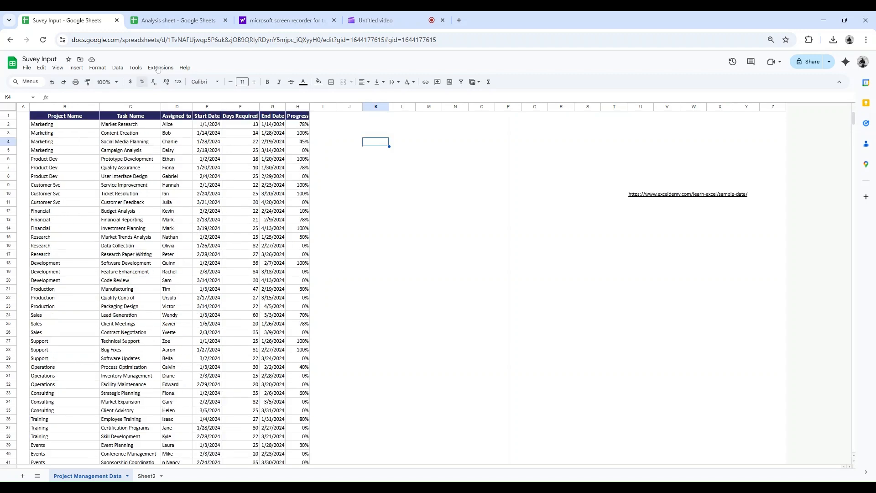
Step: Copy the project table B1:H47, including its header row, from the Suvey Input spreadsheet
{"action": "left_click", "coordinate": [178, 20]}
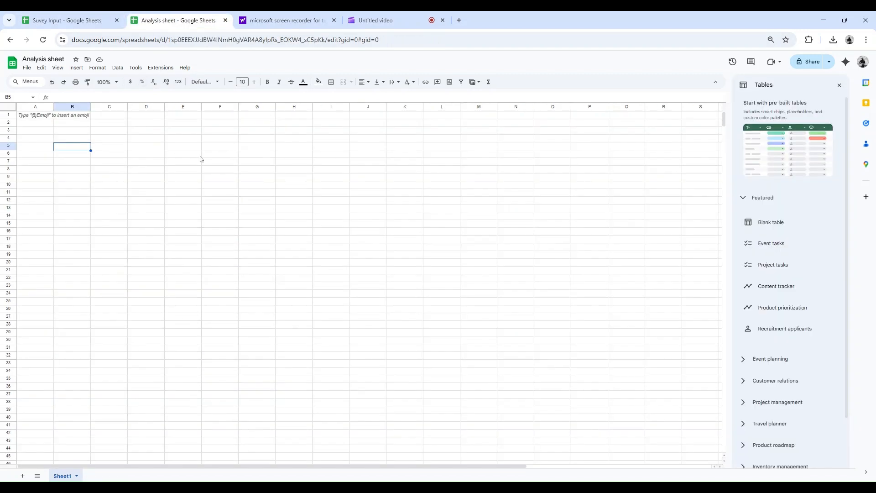
{"action": "left_click", "coordinate": [38, 124]}
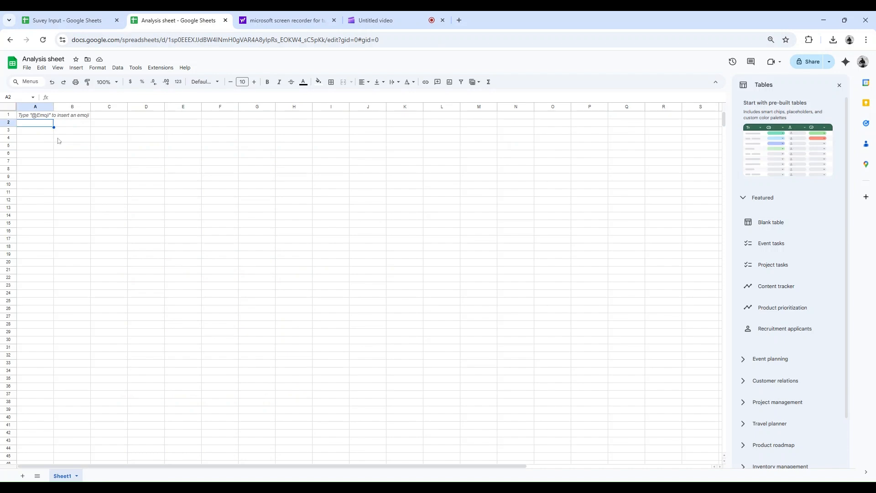
{"action": "left_click", "coordinate": [68, 20]}
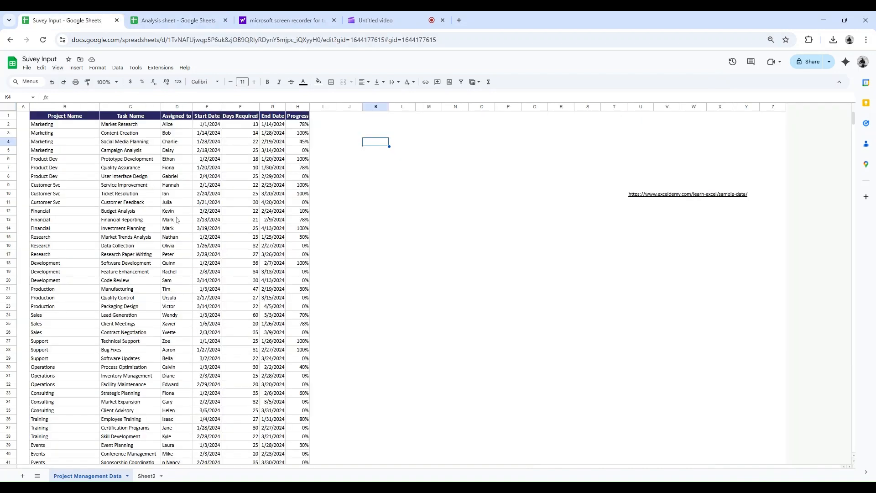
{"action": "left_click_drag", "start_coordinate": [44, 116], "coordinate": [305, 384]}
{"action": "right_click", "coordinate": [256, 230]}
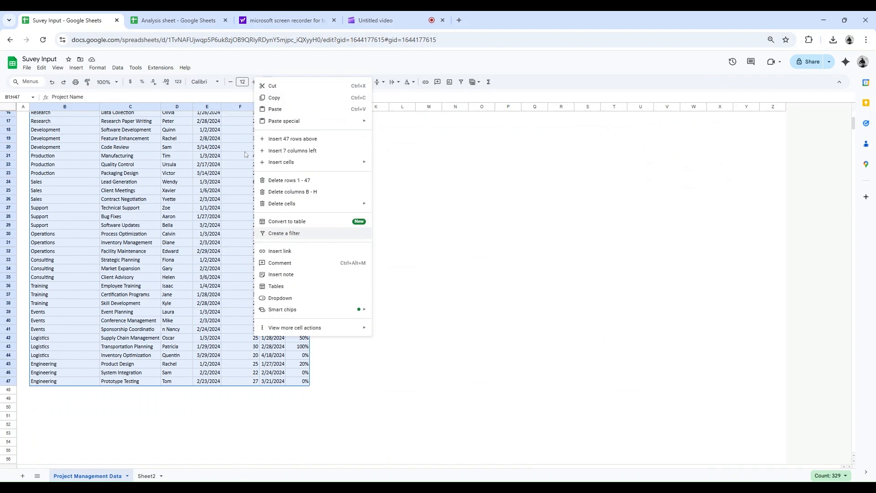
{"action": "left_click", "coordinate": [269, 97]}
Step: Paste the copied table as values only into the Analysis sheet spreadsheet, starting at cell A2
{"action": "left_click", "coordinate": [173, 20]}
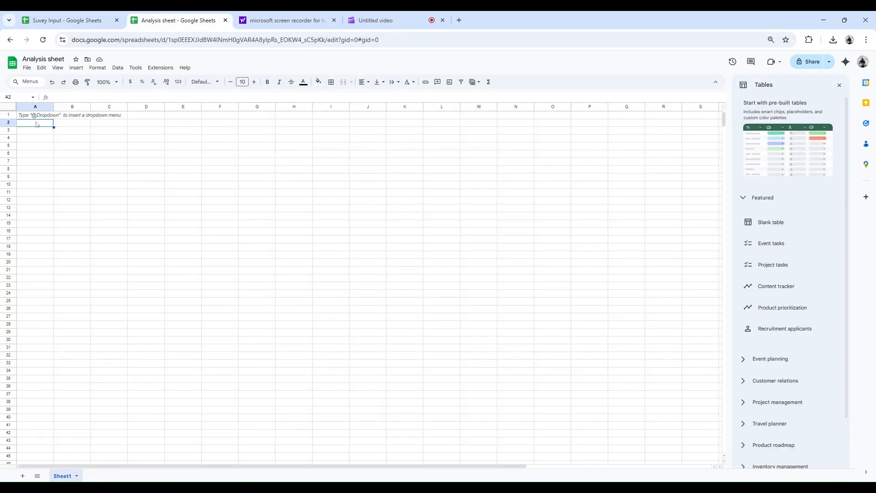
{"action": "right_click", "coordinate": [37, 122]}
{"action": "mouse_move", "coordinate": [110, 166]}
{"action": "left_click", "coordinate": [175, 168]}
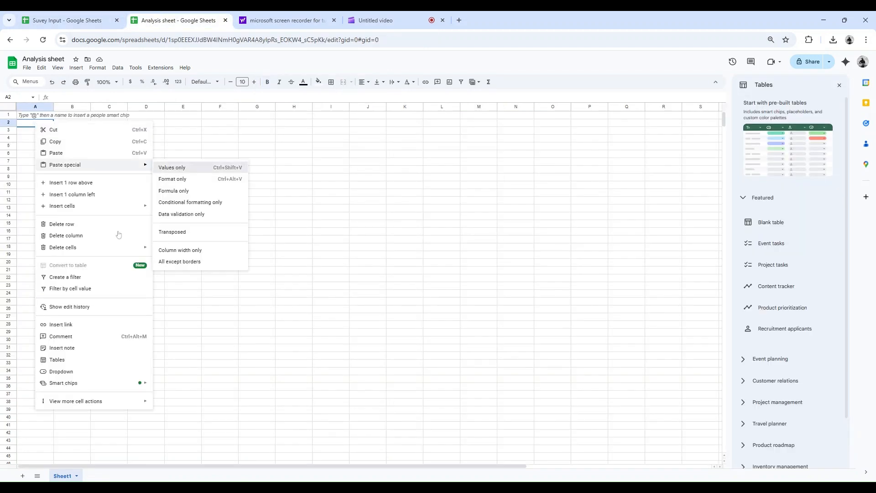
{"action": "scroll", "coordinate": [168, 230], "scroll_direction": "down", "scroll_amount": 6}
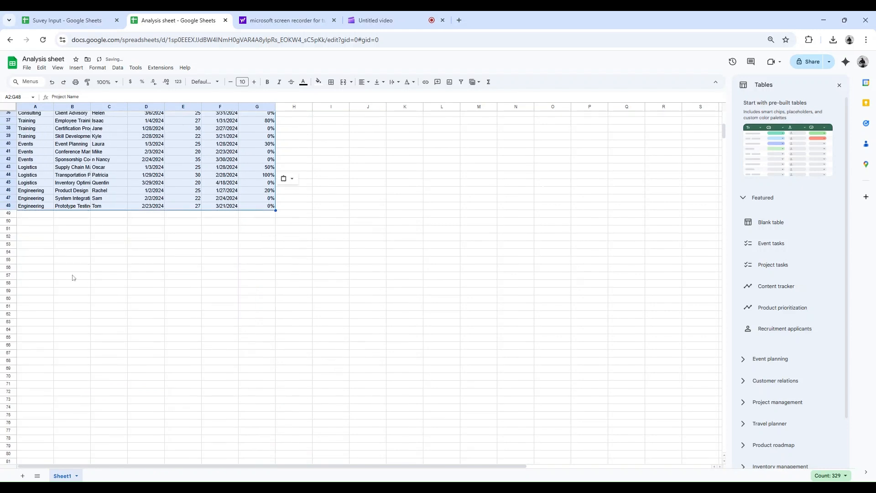
{"action": "left_click", "coordinate": [41, 220]}
Step: Return to the Suvey Input spreadsheet and enter Logistics as the project name in B48, below the last row
{"action": "left_click", "coordinate": [68, 20]}
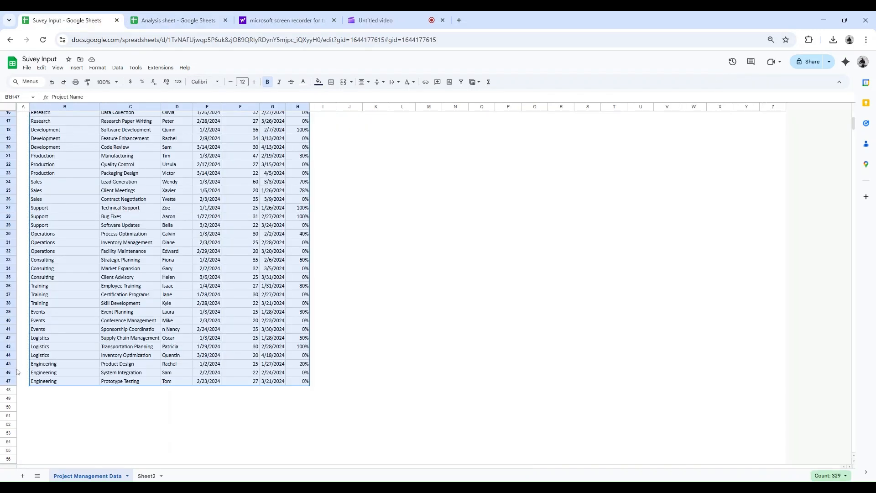
{"action": "left_click", "coordinate": [47, 395]}
{"action": "left_click", "coordinate": [57, 391]}
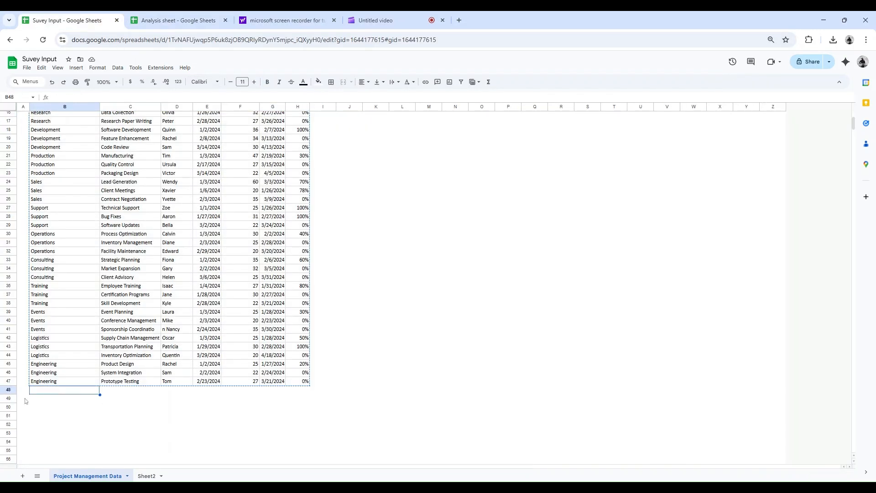
{"action": "type", "text": "Log"}
{"action": "key", "text": "Return"}
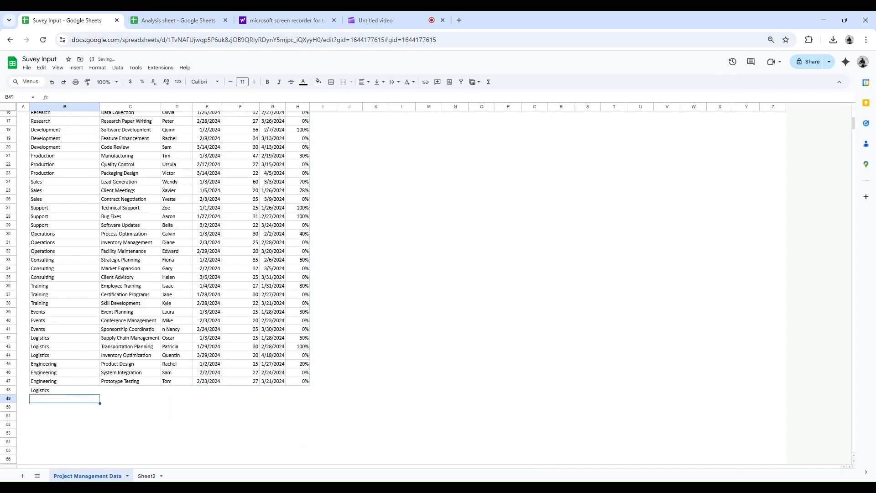
Step: Enter "get cost of vehicles" as the task name in C48
{"action": "key", "text": "Up"}
{"action": "key", "text": "Right"}
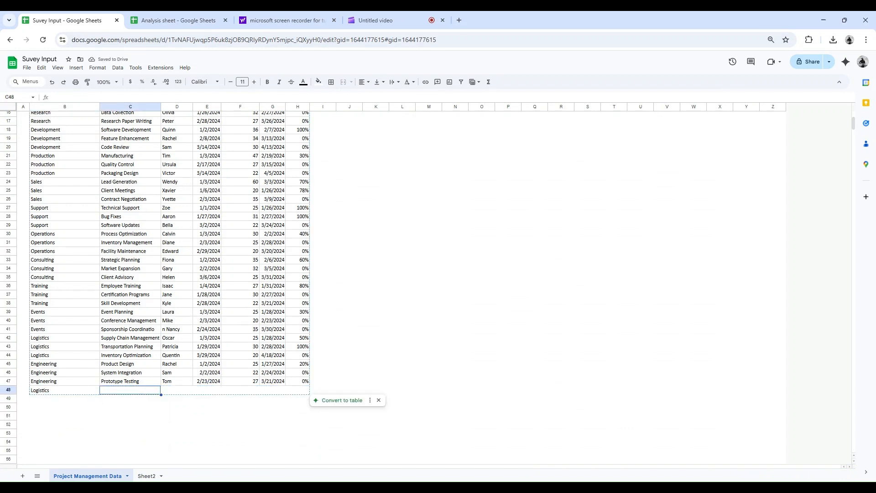
{"action": "type", "text": "get cost"}
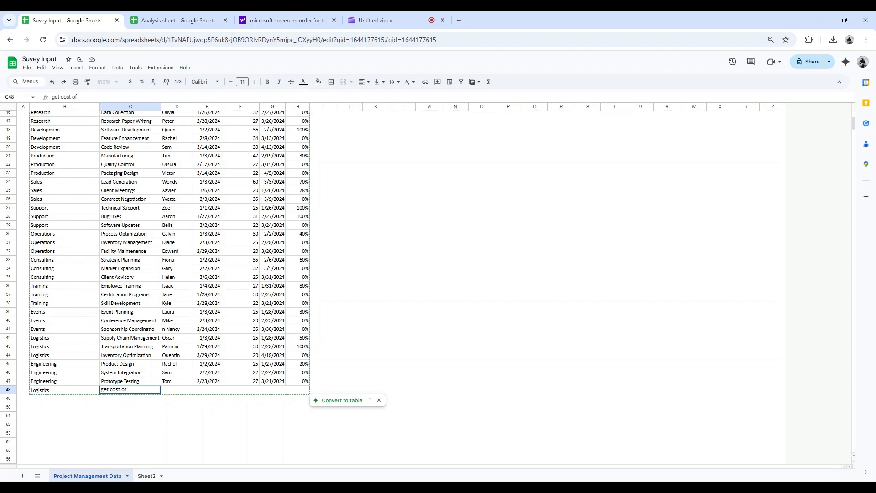
{"action": "type", "text": " of  vehicles"}
{"action": "key", "text": "Return"}
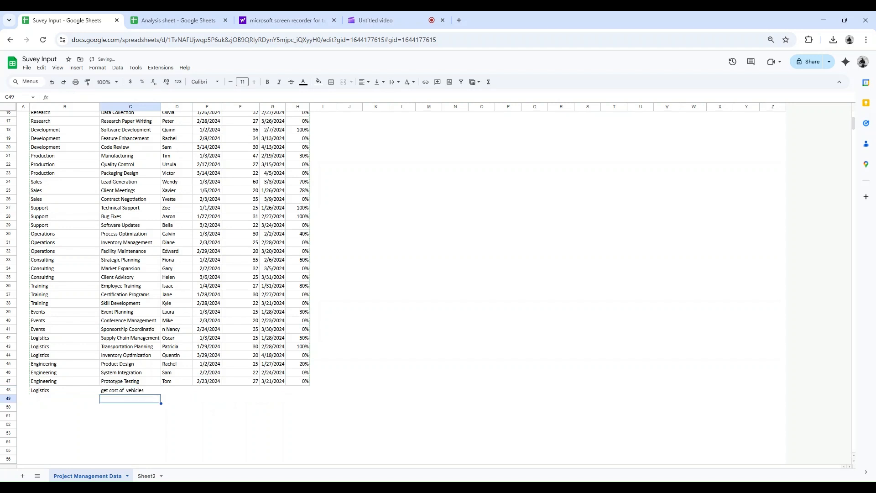
Step: Fill in the assignee in D48 with the same name as in the row above
{"action": "key", "text": "Up"}
{"action": "key", "text": "Right"}
{"action": "type", "text": "t"}
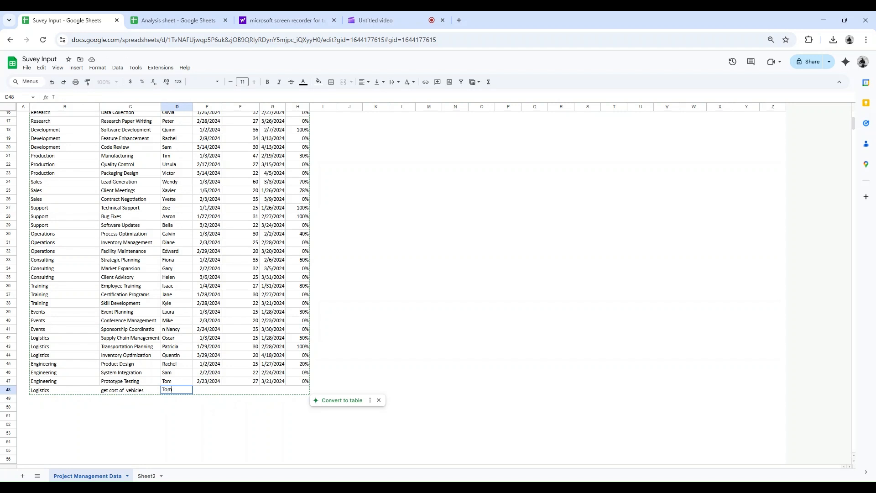
{"action": "key", "text": "Return"}
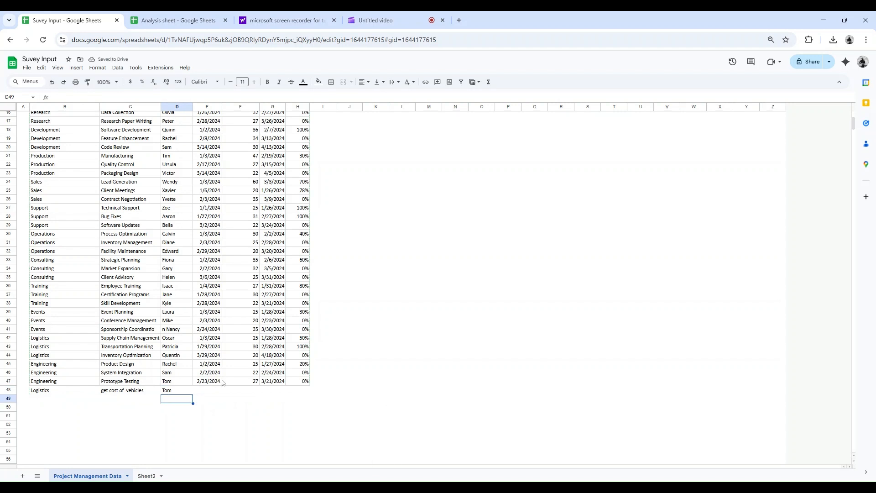
Step: Fill the start date, days required, end date and progress from E47:H47 down into row 48
{"action": "left_click_drag", "start_coordinate": [218, 383], "coordinate": [304, 383]}
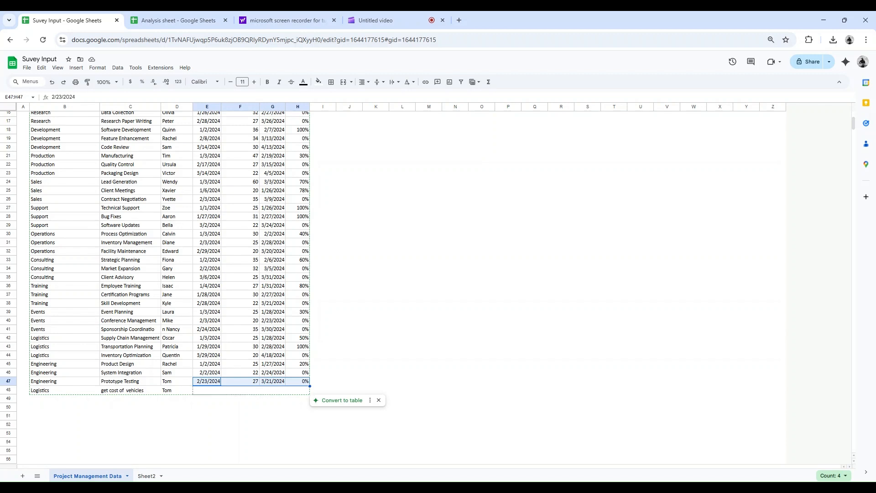
{"action": "left_click_drag", "start_coordinate": [309, 385], "coordinate": [310, 392]}
{"action": "left_click", "coordinate": [349, 373]}
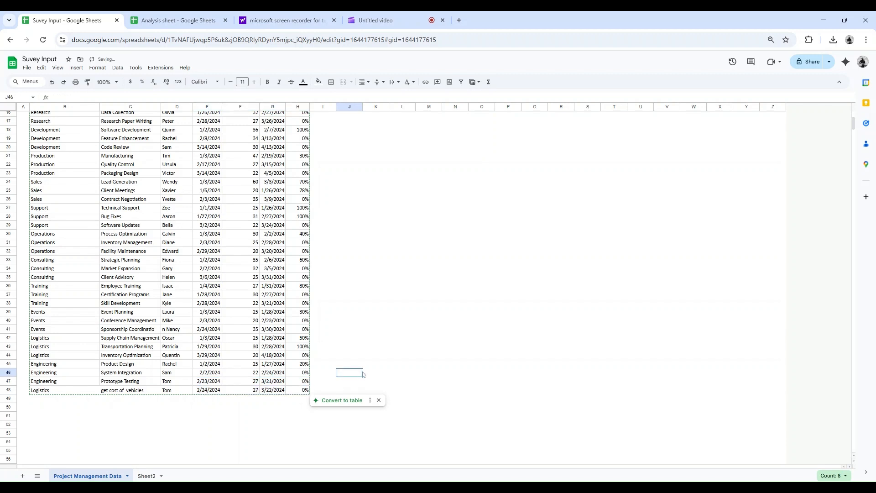
Step: Switch to the Analysis sheet spreadsheet and delete the empty row 1 above the headers
{"action": "left_click", "coordinate": [174, 17]}
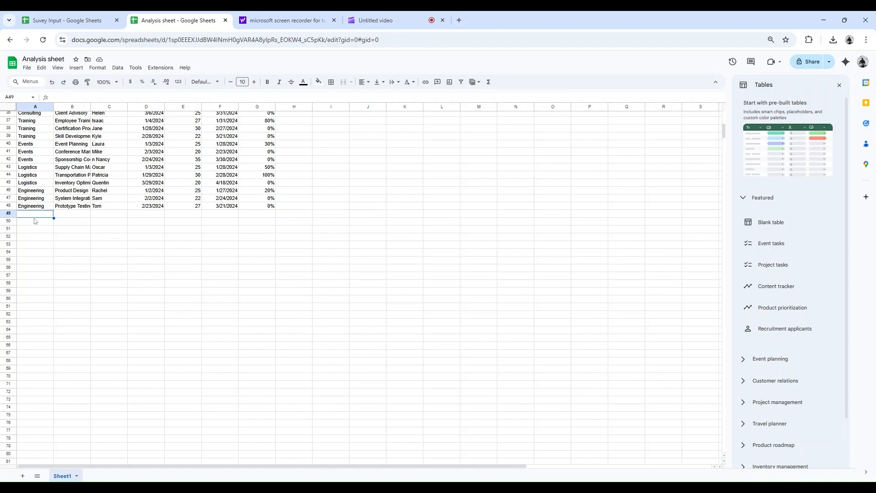
{"action": "scroll", "coordinate": [35, 221], "scroll_direction": "up", "scroll_amount": 10}
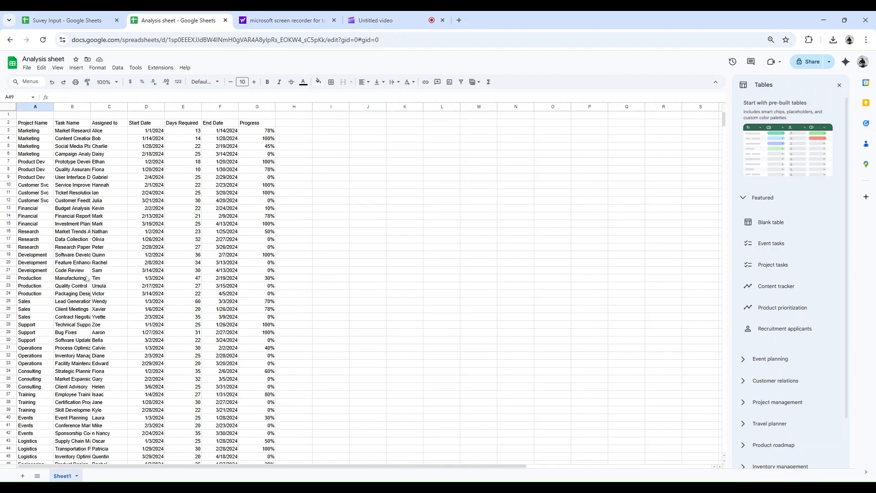
{"action": "left_click", "coordinate": [8, 115]}
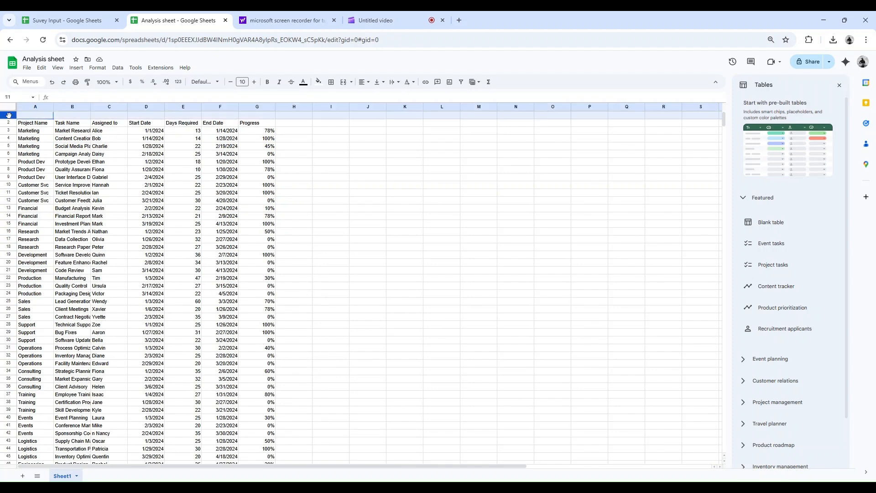
{"action": "right_click", "coordinate": [8, 115]}
{"action": "left_click", "coordinate": [32, 199]}
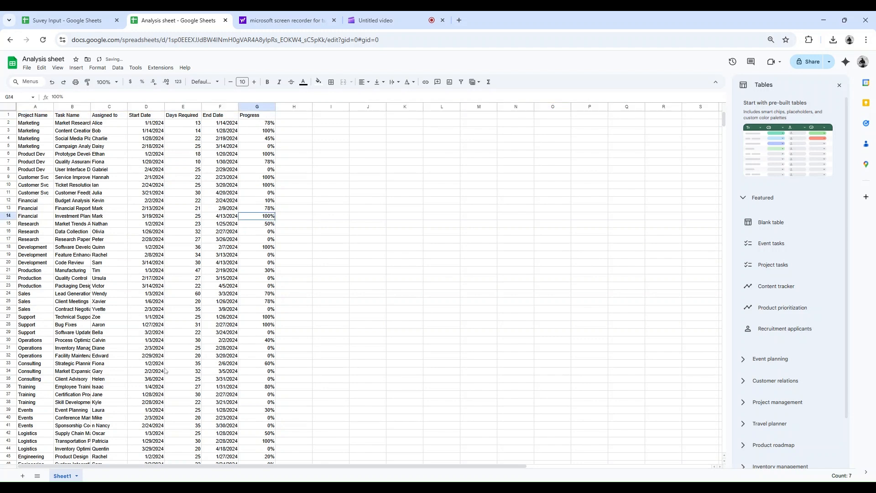
Step: Locate the first empty row in the Analysis sheet, and copy the new Logistics row B48:H48 from the Suvey Input spreadsheet
{"action": "scroll", "coordinate": [165, 371], "scroll_direction": "down", "scroll_amount": 4}
{"action": "left_click", "coordinate": [36, 396]}
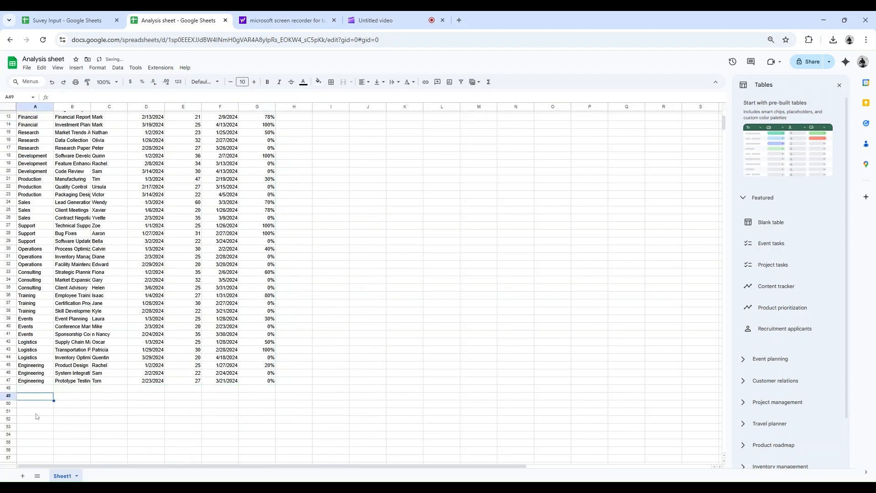
{"action": "left_click", "coordinate": [40, 387]}
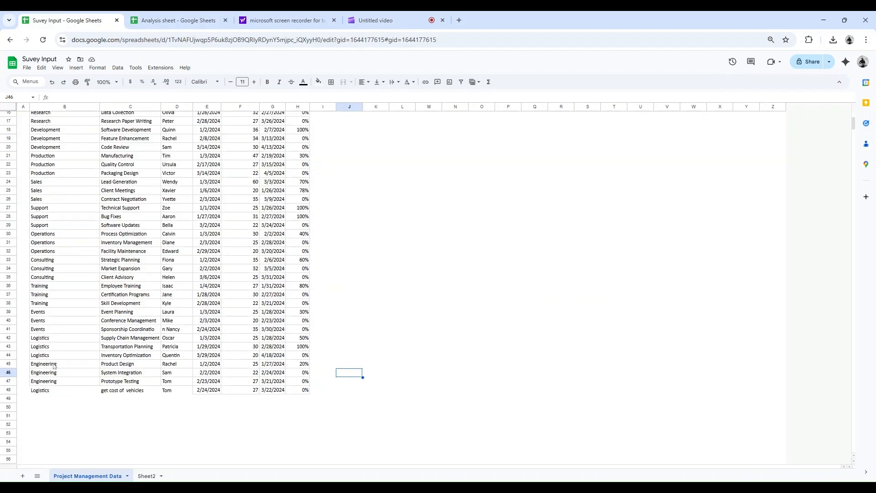
{"action": "left_click", "coordinate": [44, 434]}
{"action": "left_click", "coordinate": [151, 426]}
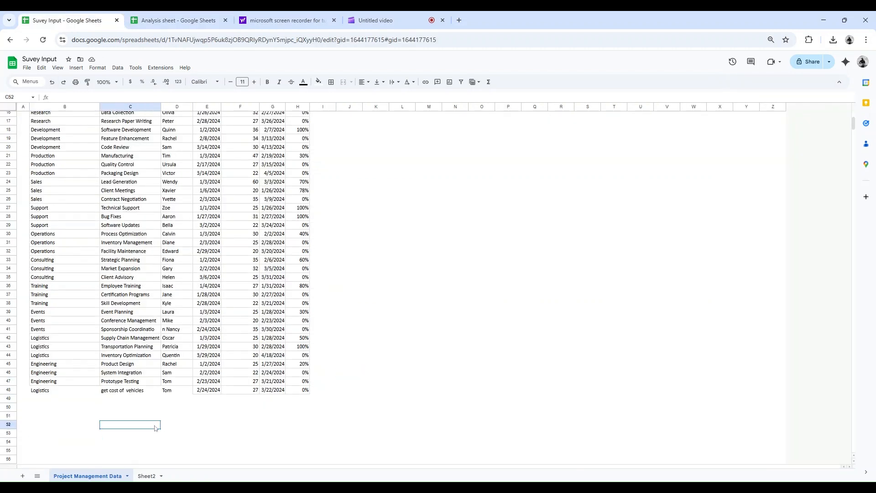
{"action": "left_click_drag", "start_coordinate": [40, 390], "coordinate": [299, 393]}
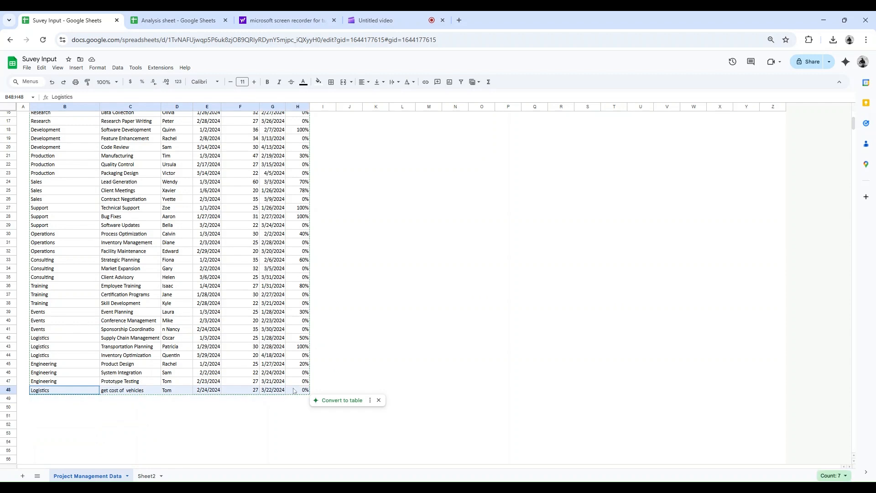
{"action": "right_click", "coordinate": [277, 393]}
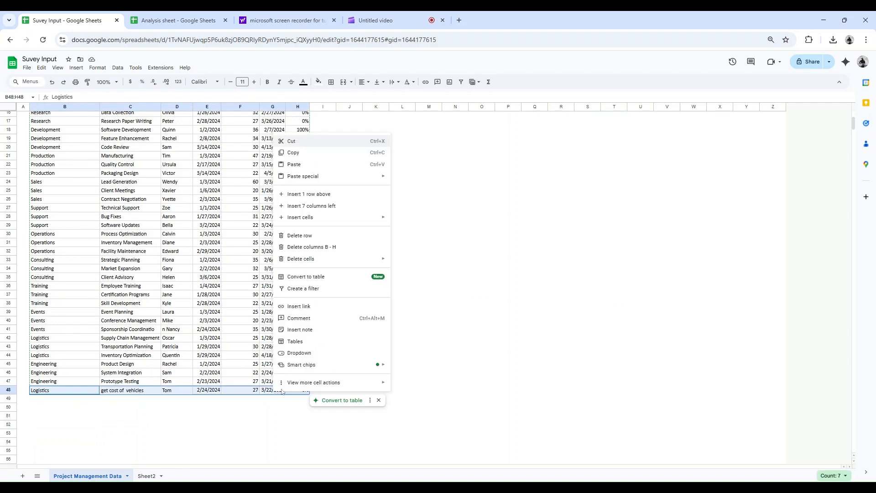
{"action": "left_click", "coordinate": [293, 152]}
Step: Paste the copied Logistics row as values only into the Analysis sheet, starting at cell A48
{"action": "left_click", "coordinate": [178, 20]}
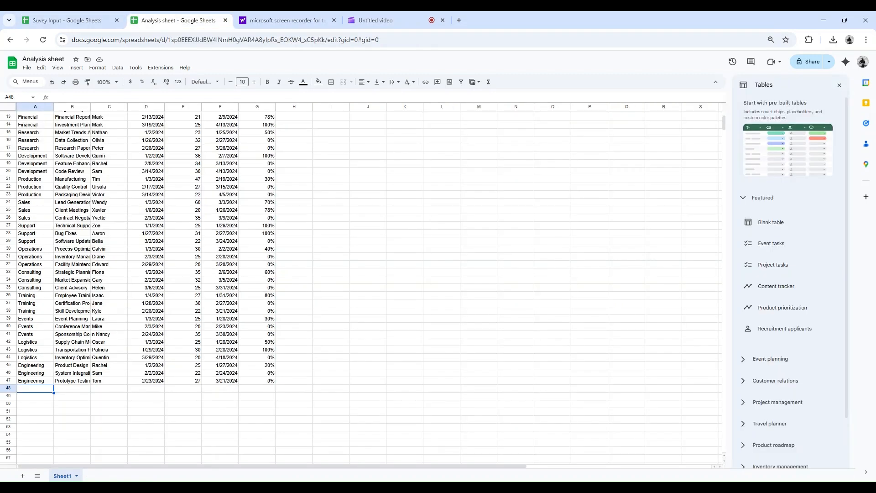
{"action": "right_click", "coordinate": [36, 391]}
{"action": "mouse_move", "coordinate": [98, 150]}
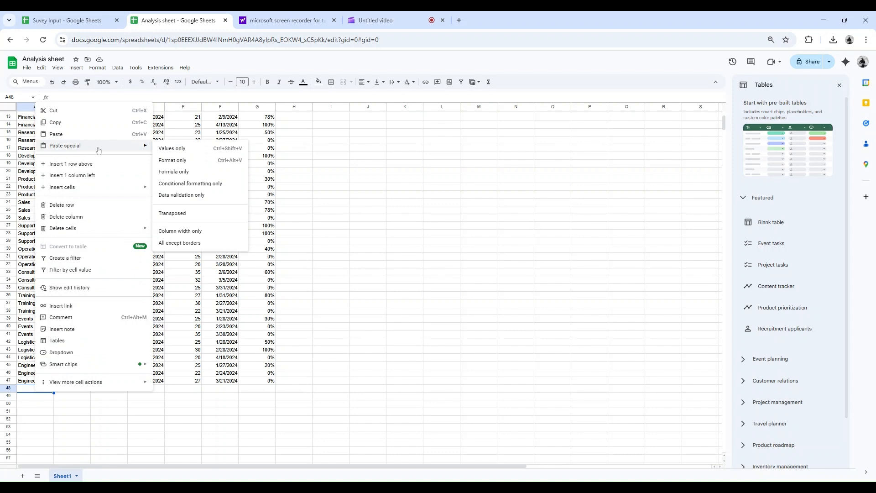
{"action": "left_click", "coordinate": [171, 148]}
{"action": "left_click", "coordinate": [344, 327]}
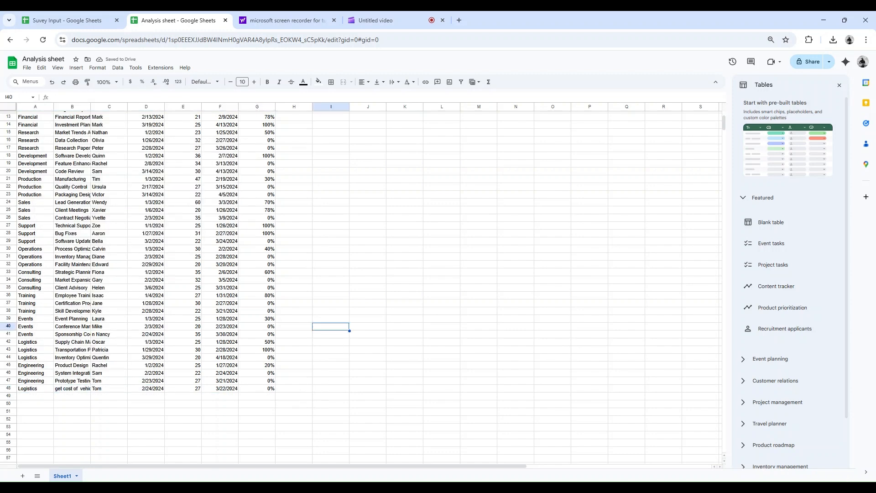
Step: Clear the whole pasted table A1:G48 from the Analysis sheet
{"action": "key", "text": "ctrl+Up"}
{"action": "key", "text": "ctrl+Left"}
{"action": "key", "text": "ctrl+Left"}
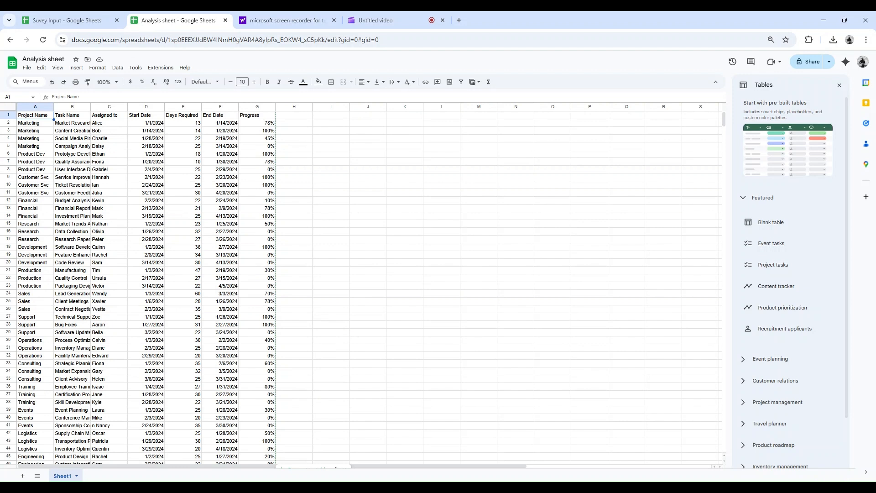
{"action": "key", "text": "ctrl+shift+Right"}
{"action": "key", "text": "ctrl+shift+Down"}
{"action": "key", "text": "Delete"}
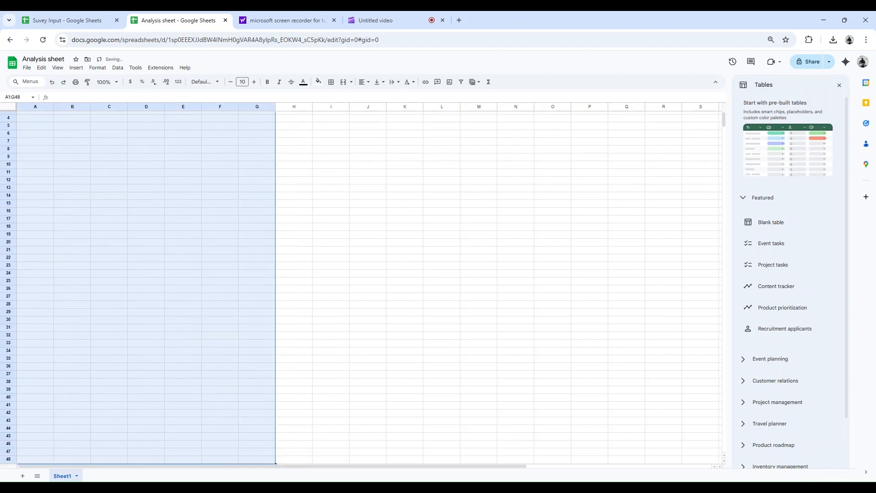
{"action": "key", "text": "ctrl+Home"}
Step: Start an IMPORTRANGE formula in cell A1 of the Analysis sheet
{"action": "left_click", "coordinate": [35, 126]}
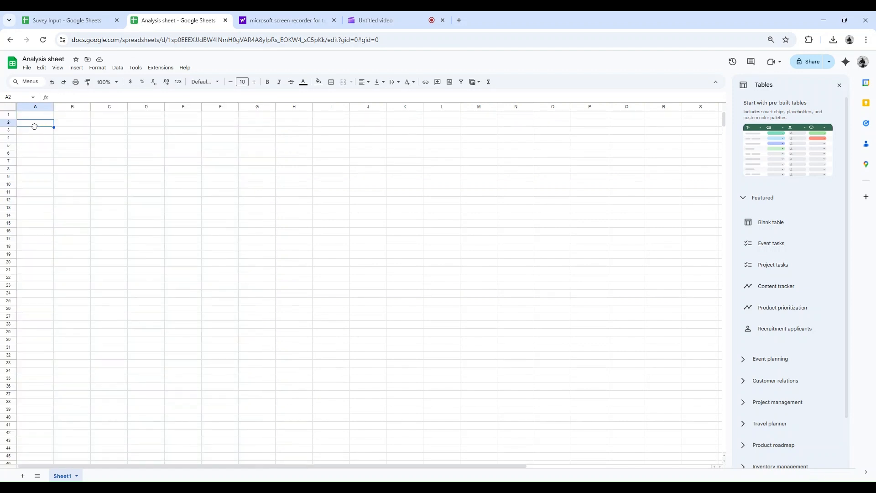
{"action": "key", "text": "Up"}
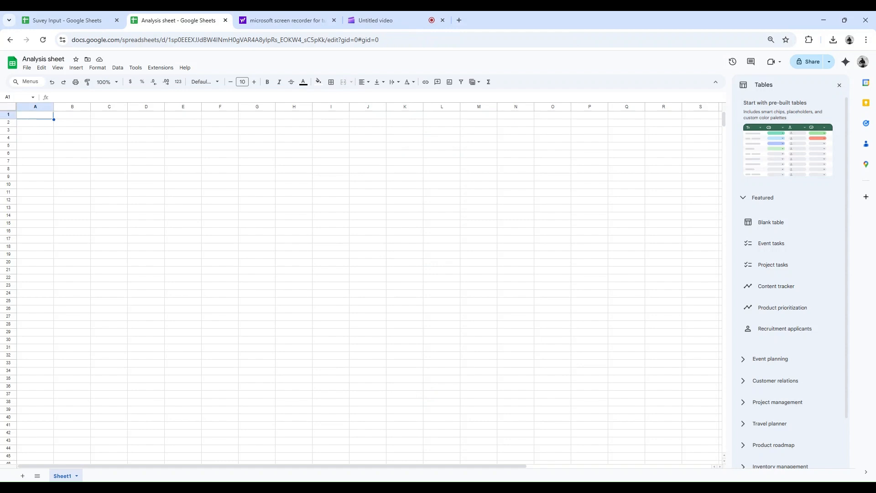
{"action": "type", "text": "="}
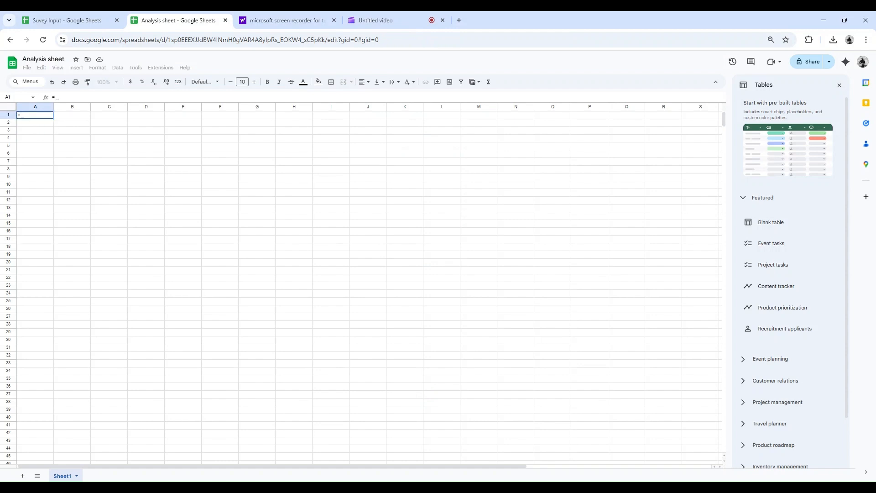
{"action": "type", "text": "impoert"}
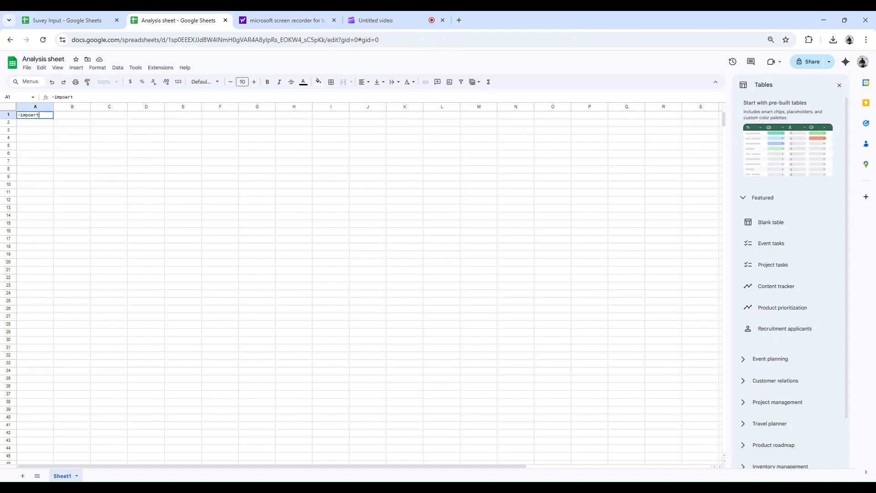
{"action": "key", "text": "BackSpace"}
{"action": "key", "text": "BackSpace"}
{"action": "key", "text": "BackSpace"}
{"action": "type", "text": "r"}
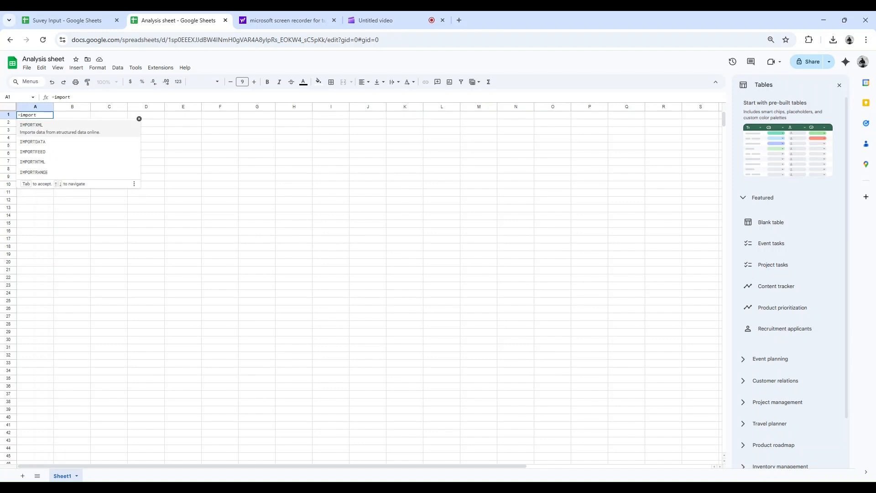
{"action": "type", "text": "t"}
{"action": "key", "text": "Down"}
{"action": "key", "text": "Down"}
{"action": "key", "text": "Down"}
{"action": "key", "text": "Down"}
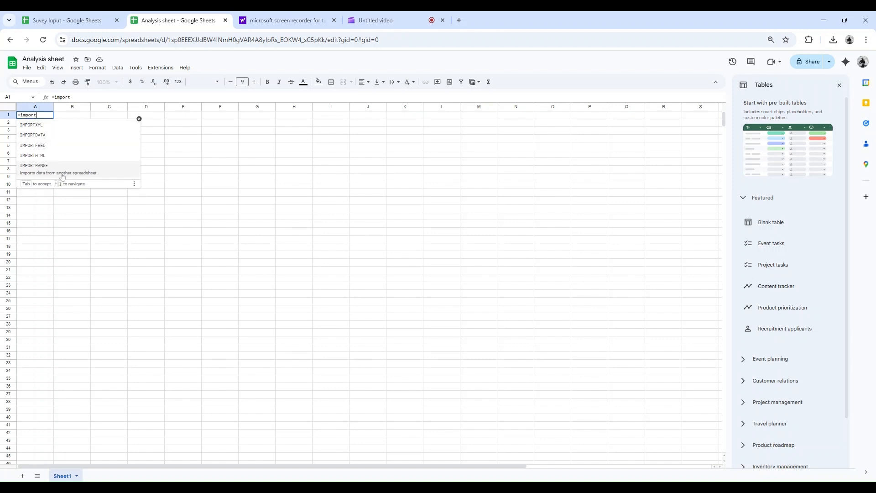
{"action": "key", "text": "Tab"}
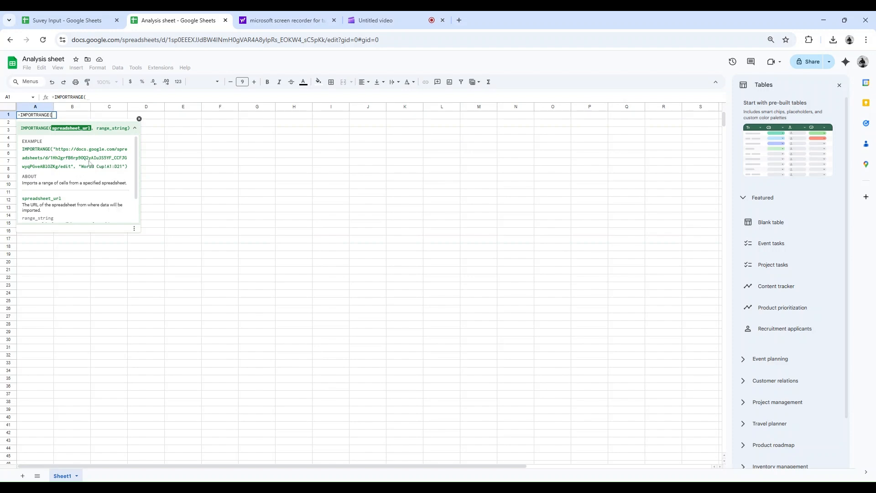
Step: Copy the full web address of the Suvey Input spreadsheet
{"action": "left_click", "coordinate": [81, 13]}
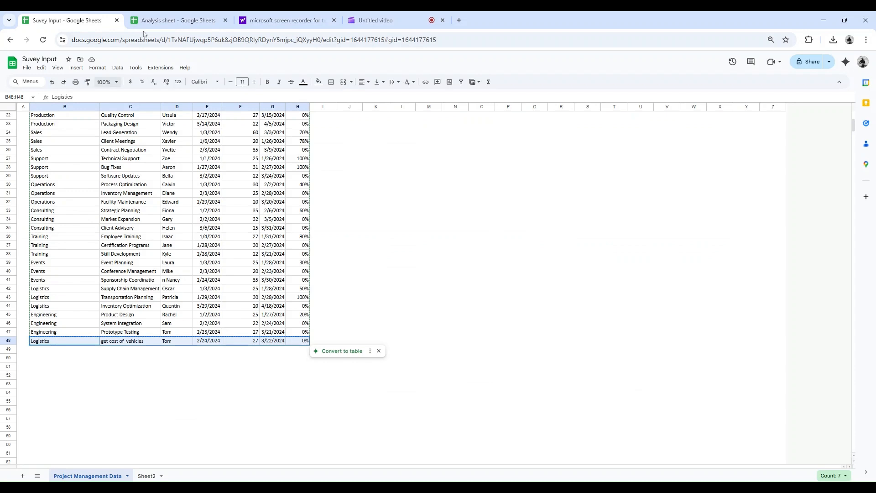
{"action": "scroll", "coordinate": [178, 210], "scroll_direction": "up", "scroll_amount": 5}
{"action": "left_click", "coordinate": [214, 211]}
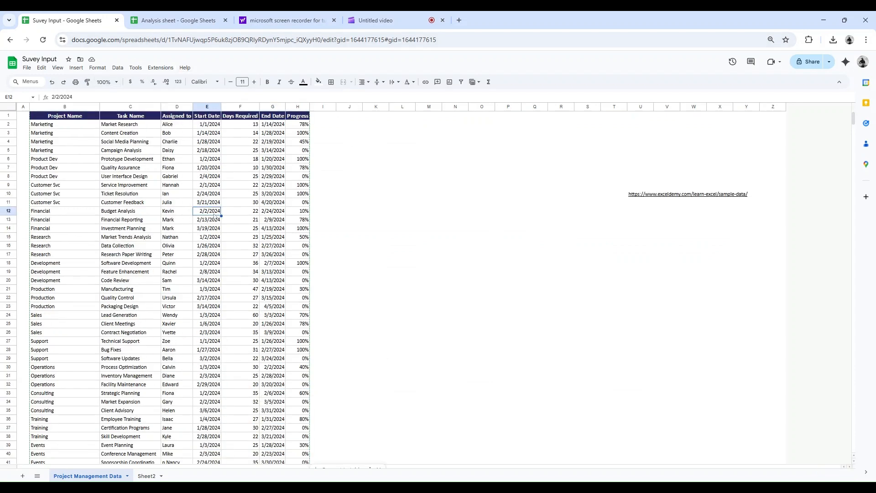
{"action": "key", "text": "ctrl+Up"}
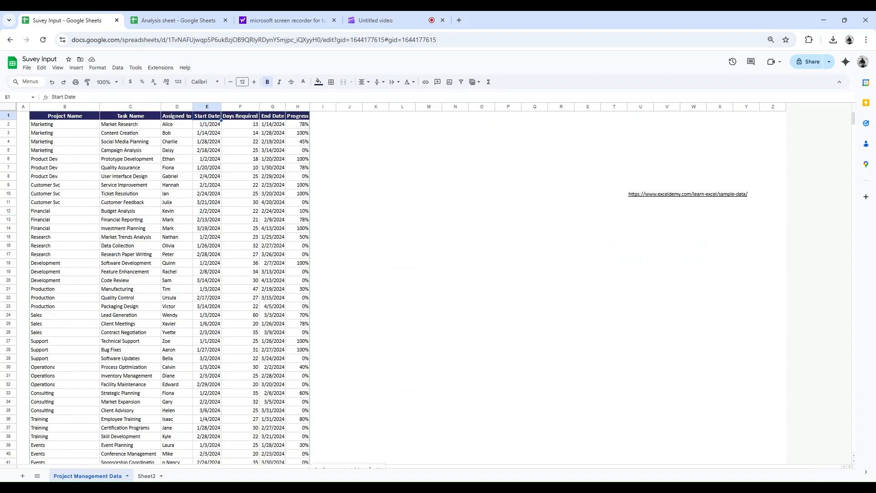
{"action": "left_click", "coordinate": [401, 40]}
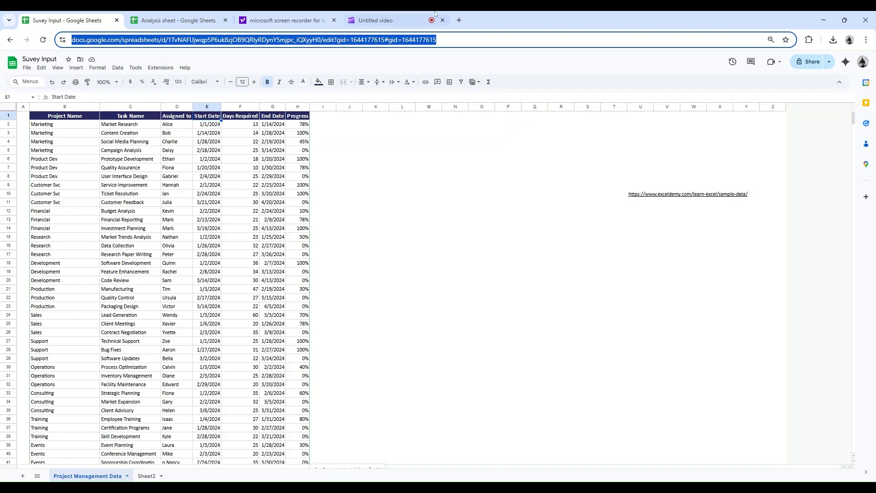
Step: Insert the Suvey Input address in double quotes as the formula's spreadsheet_url argument, followed by a comma
{"action": "left_click", "coordinate": [197, 19]}
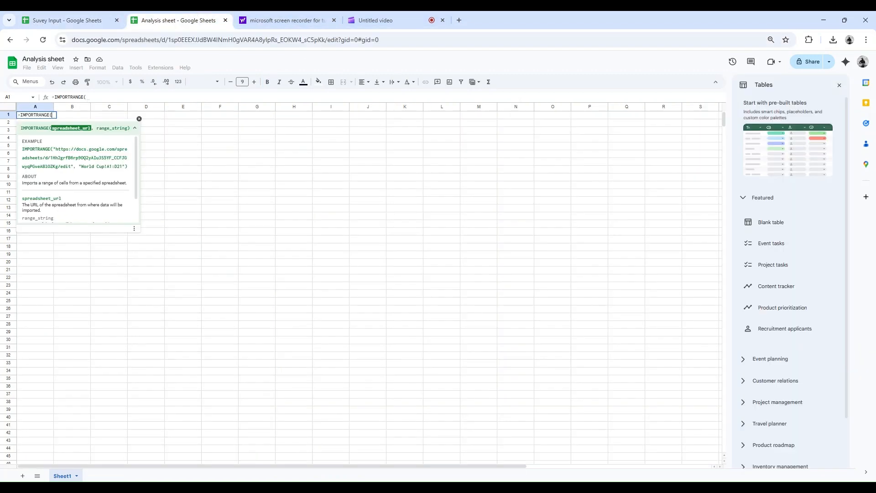
{"action": "left_click", "coordinate": [107, 97]}
{"action": "type", "text": "\""}
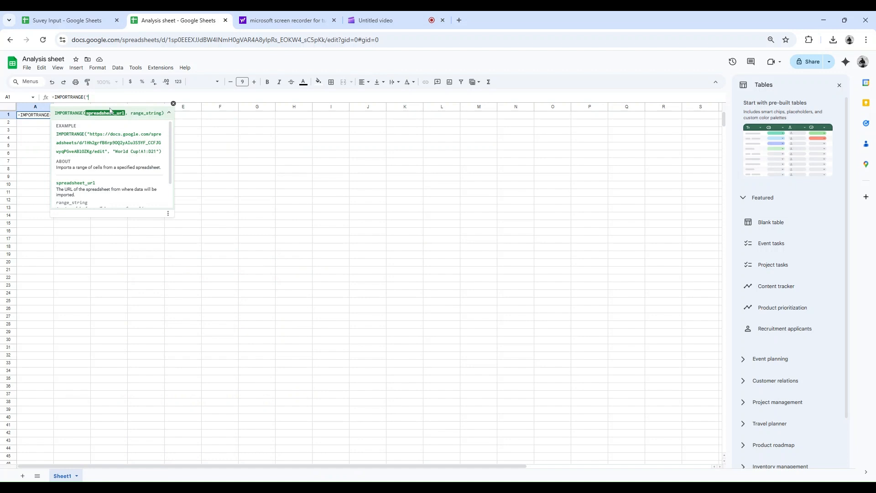
{"action": "key", "text": "ctrl+v"}
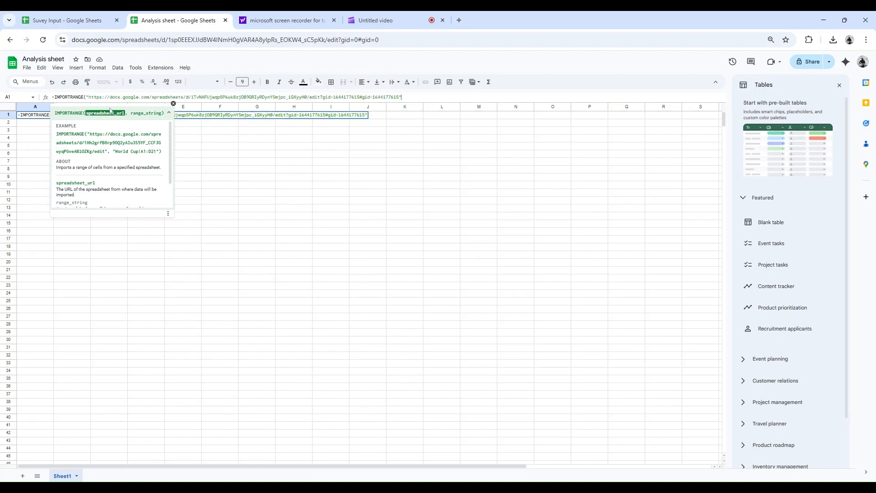
{"action": "type", "text": ","}
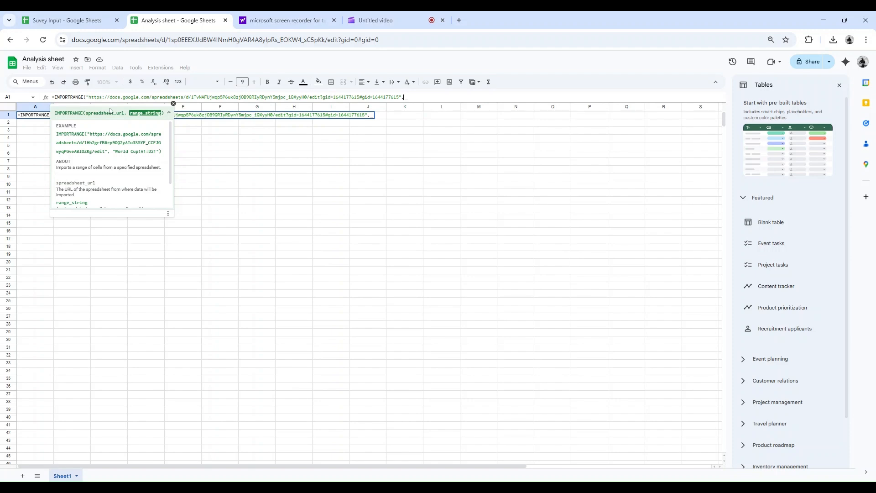
Step: Copy the source sheet's name from Suvey Input and start the formula's range_string argument with "Project Management Data!
{"action": "left_click", "coordinate": [60, 17]}
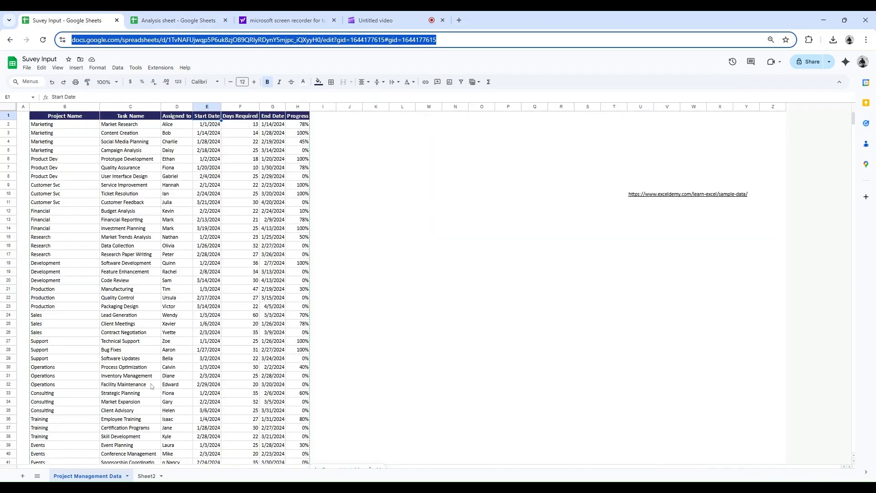
{"action": "double_click", "coordinate": [98, 477]}
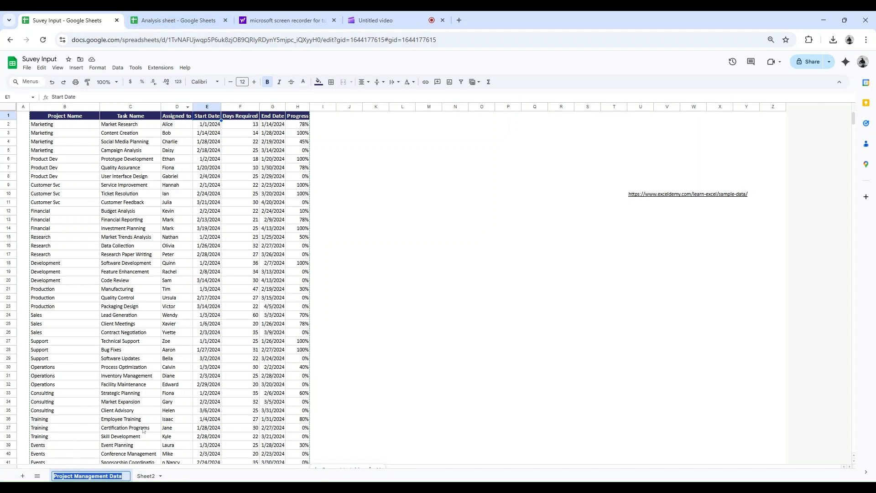
{"action": "left_click", "coordinate": [192, 13]}
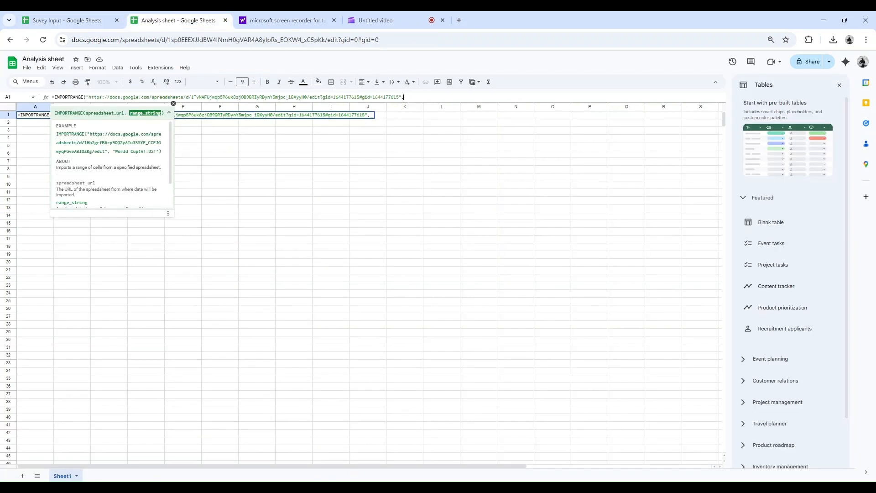
{"action": "type", "text": "\"Project Management Data"}
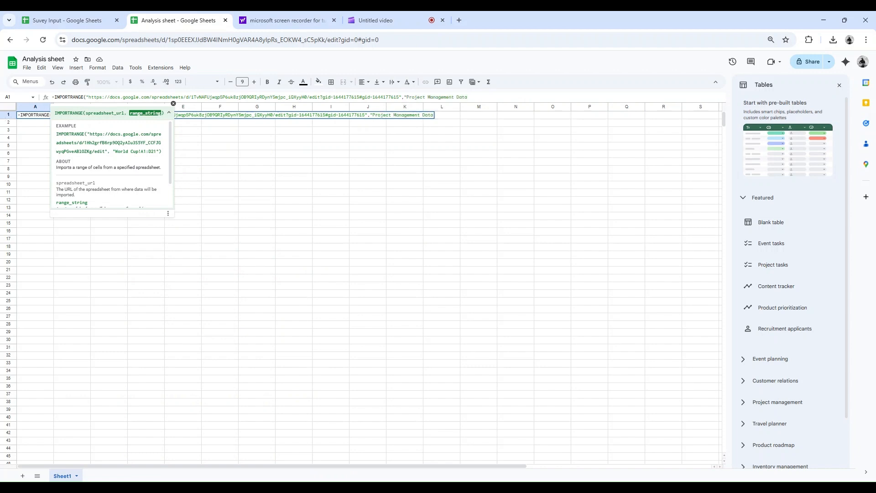
{"action": "type", "text": "!"}
Step: Examine the extent of the Project Management Data table in Suvey Input and select all its columns to determine the import range
{"action": "left_click", "coordinate": [89, 21]}
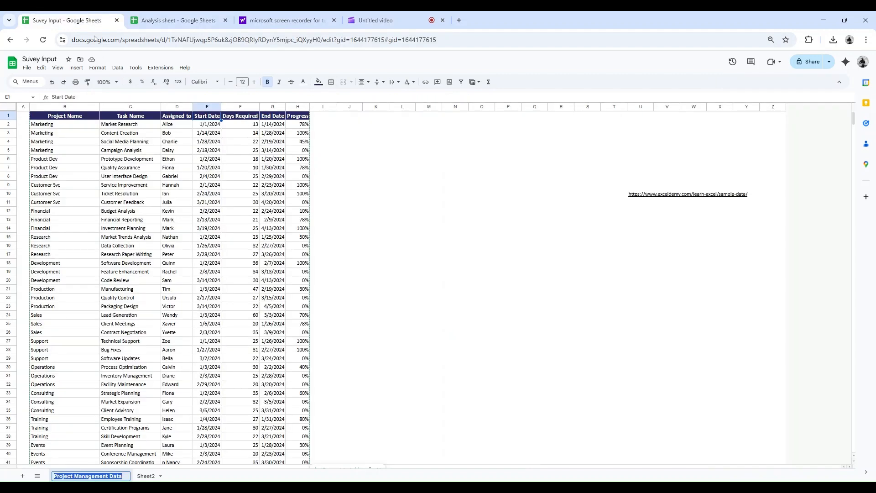
{"action": "left_click", "coordinate": [155, 190]}
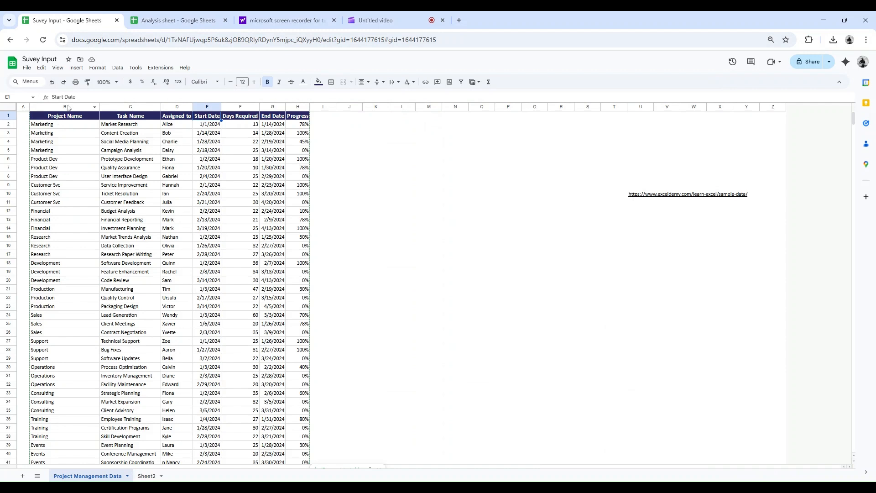
{"action": "scroll", "coordinate": [280, 304], "scroll_direction": "down", "scroll_amount": 7}
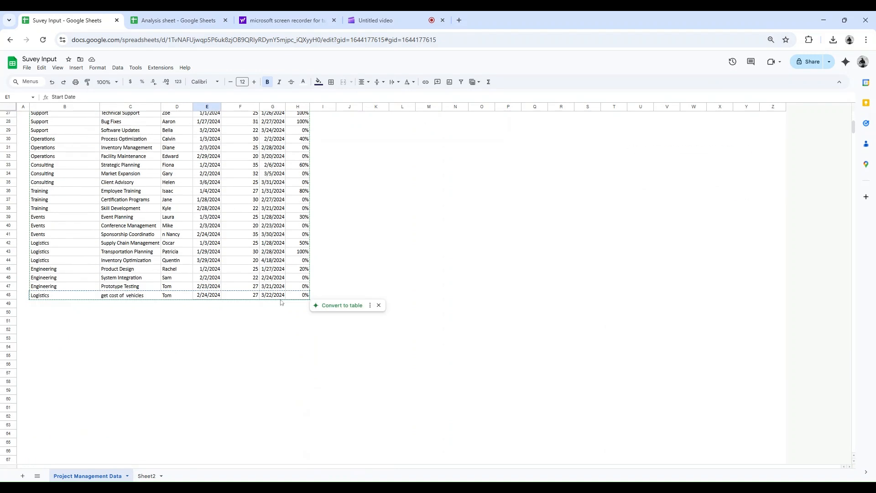
{"action": "scroll", "coordinate": [282, 308], "scroll_direction": "up", "scroll_amount": 3}
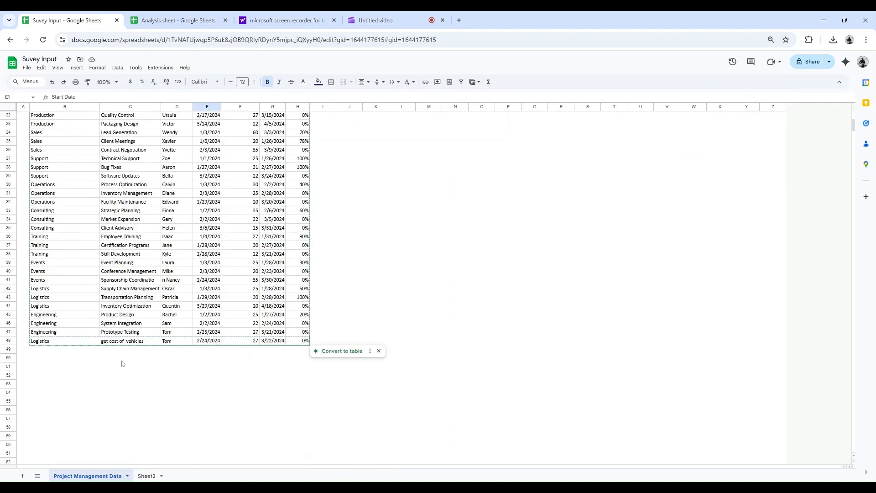
{"action": "left_click", "coordinate": [75, 108]}
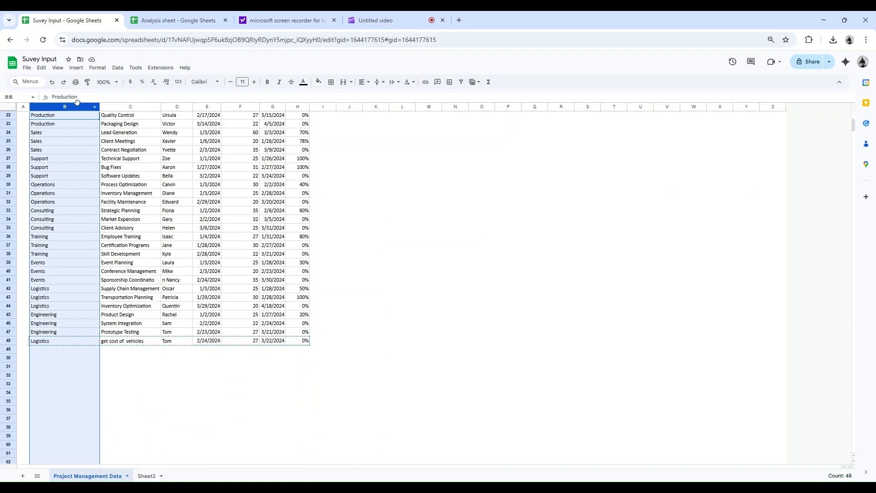
{"action": "key", "text": "shift+Right"}
{"action": "key", "text": "shift+Right"}
{"action": "key", "text": "shift+Right"}
{"action": "key", "text": "shift+Right"}
{"action": "key", "text": "shift+Right"}
{"action": "key", "text": "shift+Right"}
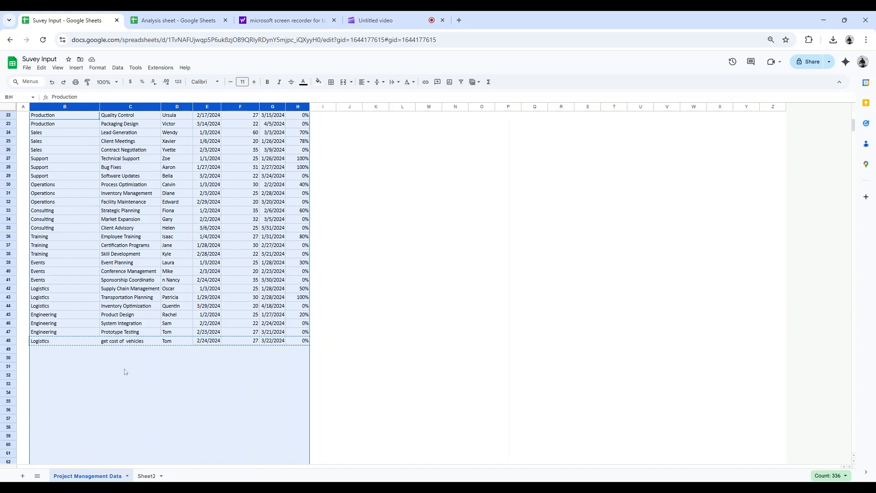
Step: Complete the IMPORTRANGE formula in the Analysis sheet with the column range B:H, closing the quote and bracket, and run it
{"action": "left_click", "coordinate": [179, 21]}
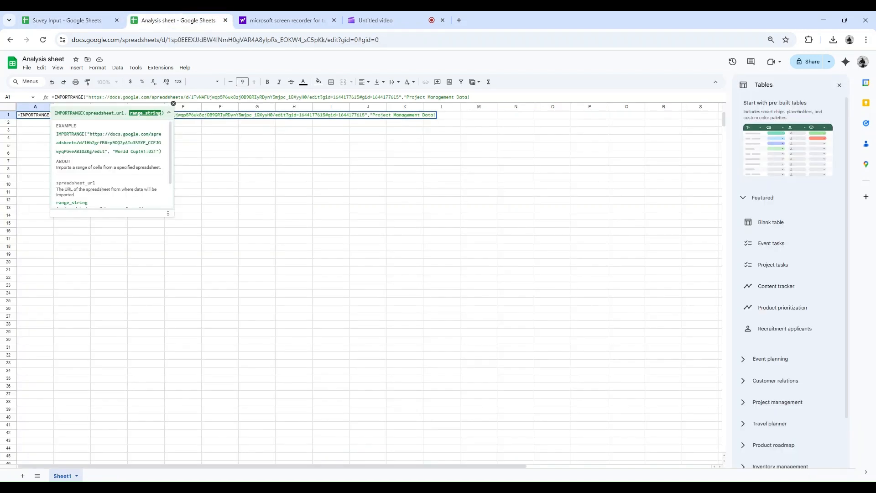
{"action": "type", "text": "B:H\")"}
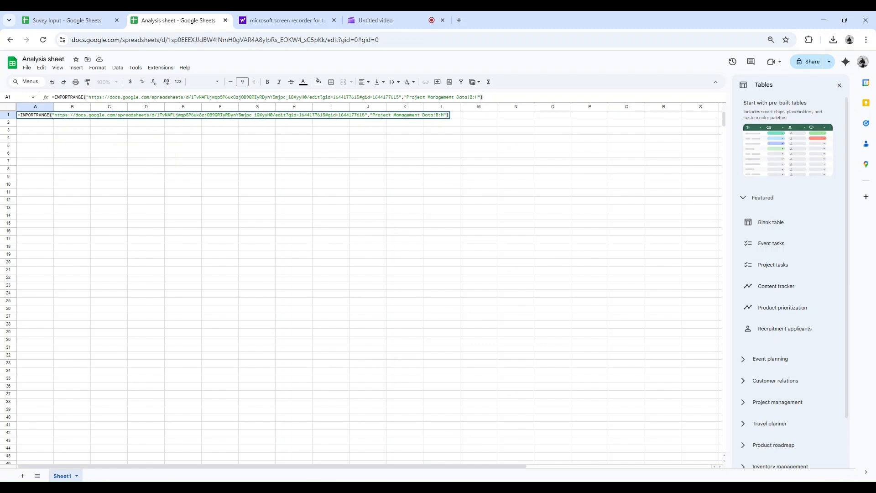
{"action": "key", "text": "Return"}
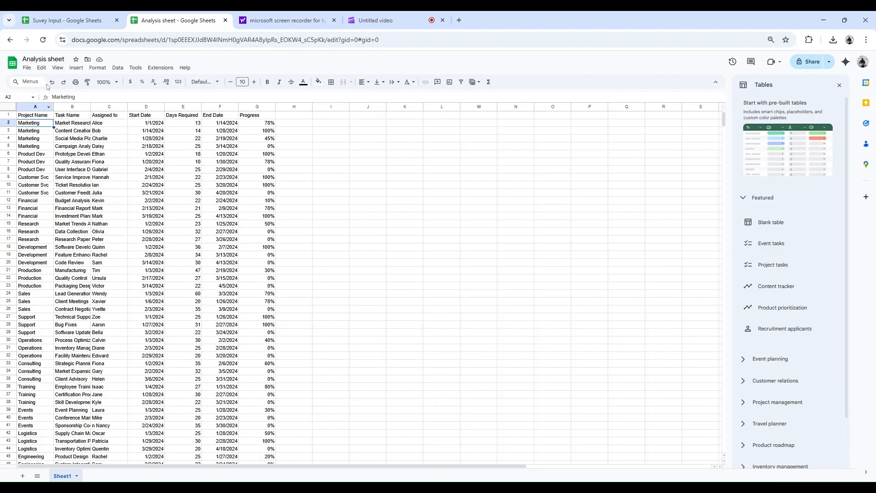
Step: Center-align the contents of columns A to G in the Analysis sheet
{"action": "left_click", "coordinate": [38, 109]}
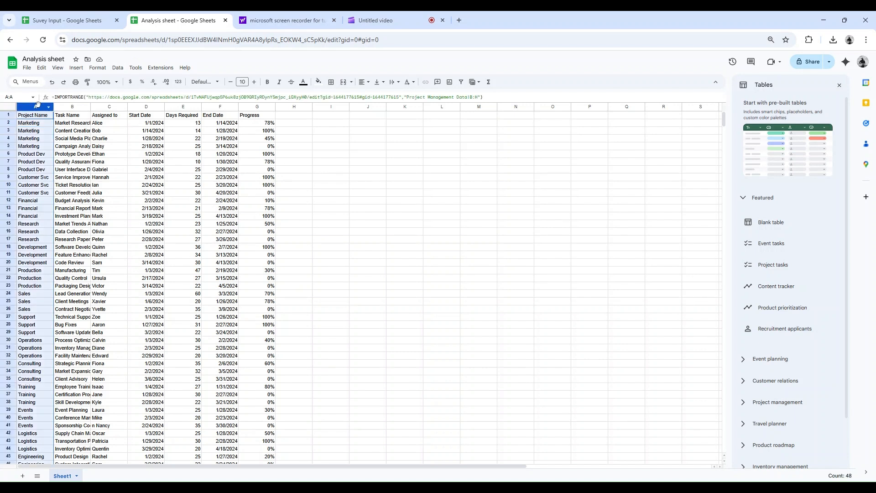
{"action": "left_click", "coordinate": [258, 108]}
{"action": "key", "text": "shift+Left"}
{"action": "key", "text": "shift+Left"}
{"action": "key", "text": "shift+Left"}
{"action": "key", "text": "shift+Left"}
{"action": "key", "text": "shift+Left"}
{"action": "key", "text": "shift+Left"}
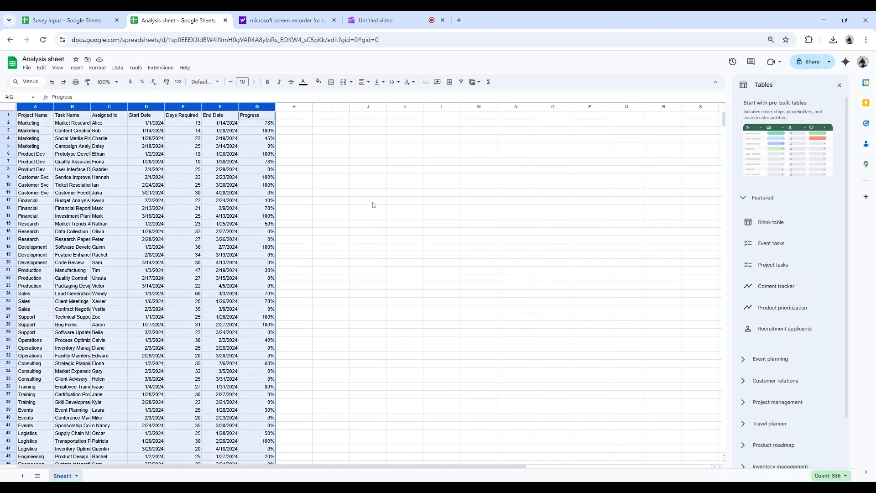
{"action": "left_click", "coordinate": [364, 82]}
{"action": "left_click", "coordinate": [373, 97]}
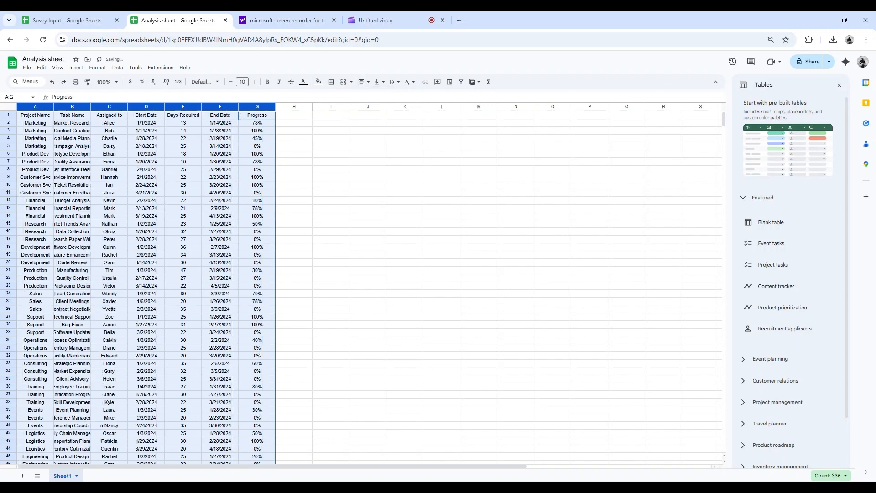
Step: Check where the imported data ends in column A of the Analysis sheet
{"action": "left_click", "coordinate": [123, 218]}
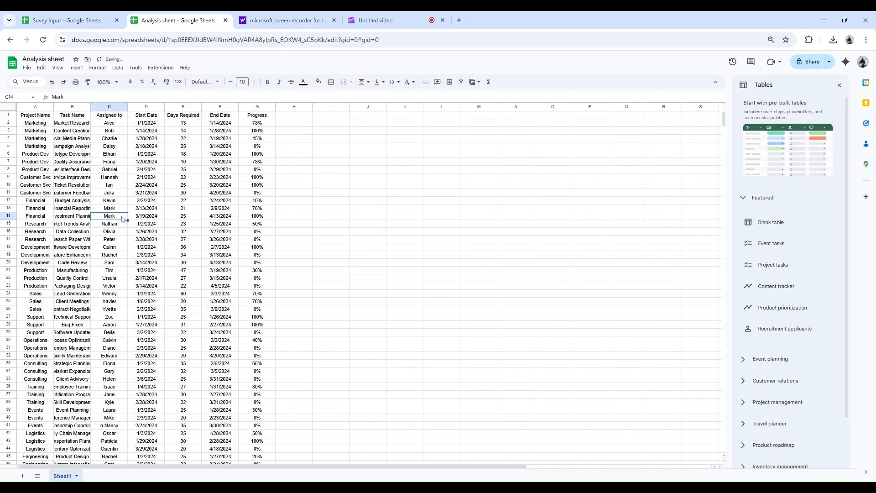
{"action": "key", "text": "ctrl+Left"}
{"action": "key", "text": "ctrl+Down"}
{"action": "key", "text": "Down"}
{"action": "key", "text": "Down"}
{"action": "key", "text": "Down"}
{"action": "key", "text": "Down"}
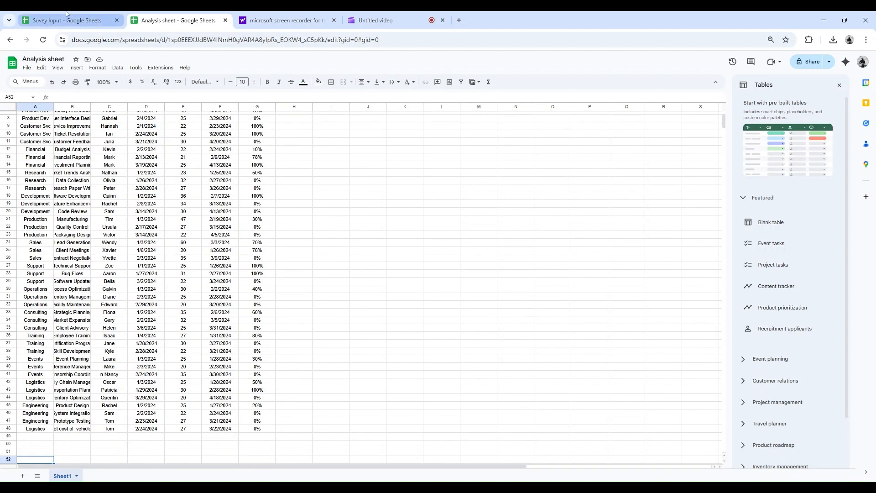
Step: Switch to Suvey Input and enter HR as the project name in B49, below the last row of the table
{"action": "left_click", "coordinate": [85, 13]}
{"action": "left_click", "coordinate": [135, 369]}
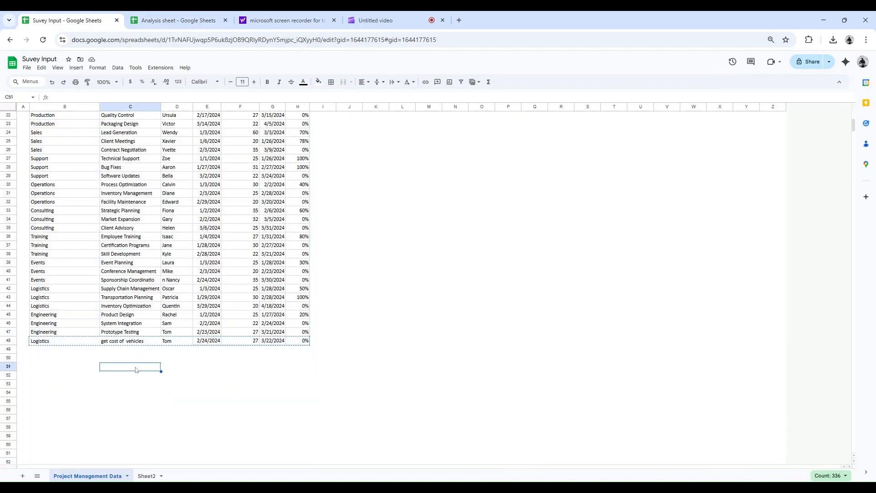
{"action": "left_click", "coordinate": [39, 351]}
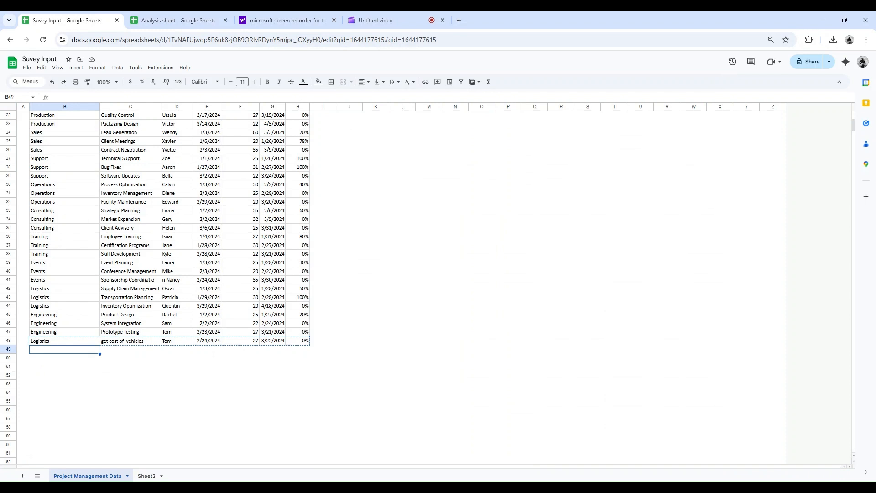
{"action": "type", "text": "HR"}
{"action": "key", "text": "Tab"}
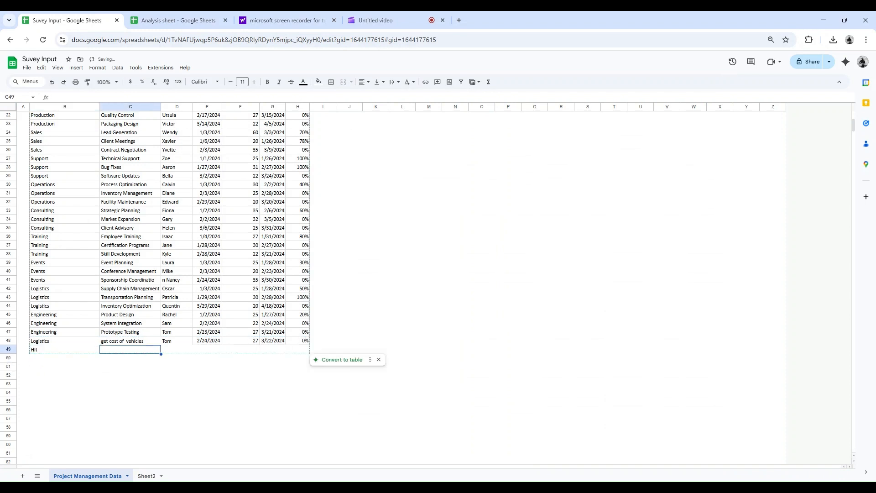
Step: Enter "Performance improvement project" as the task name in C49
{"action": "type", "text": "Per"}
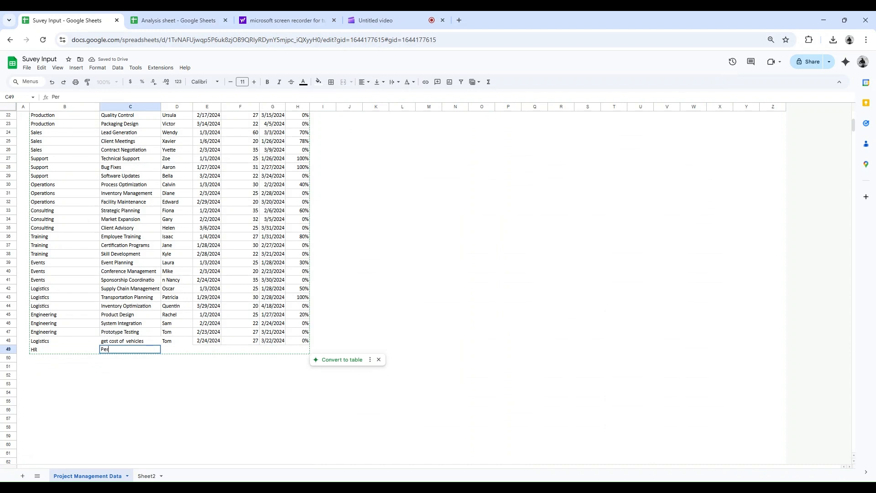
{"action": "type", "text": "formance improvemnet"}
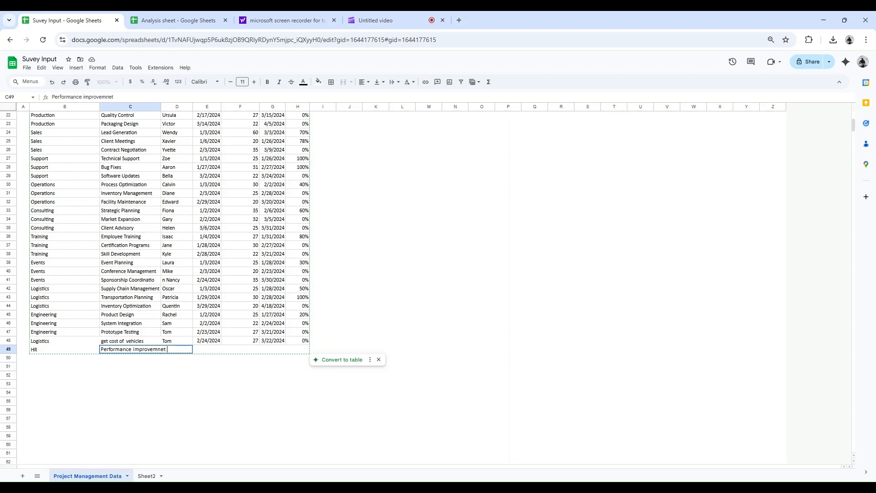
{"action": "key", "text": "BackSpace"}
{"action": "key", "text": "BackSpace"}
{"action": "key", "text": "BackSpace"}
{"action": "type", "text": "en"}
{"action": "type", "text": "proje"}
{"action": "key", "text": "Return"}
{"action": "key", "text": "Up"}
{"action": "key", "text": "Right"}
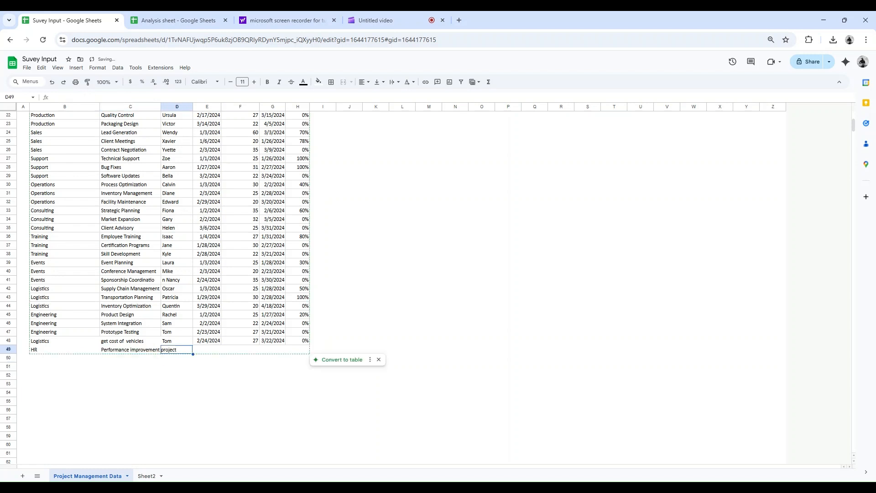
Step: Enter the assignee's name in D49 and fill the start date, days, end date and progress from E48:H48 down into row 49
{"action": "type", "text": "Sam"}
{"action": "key", "text": "Return"}
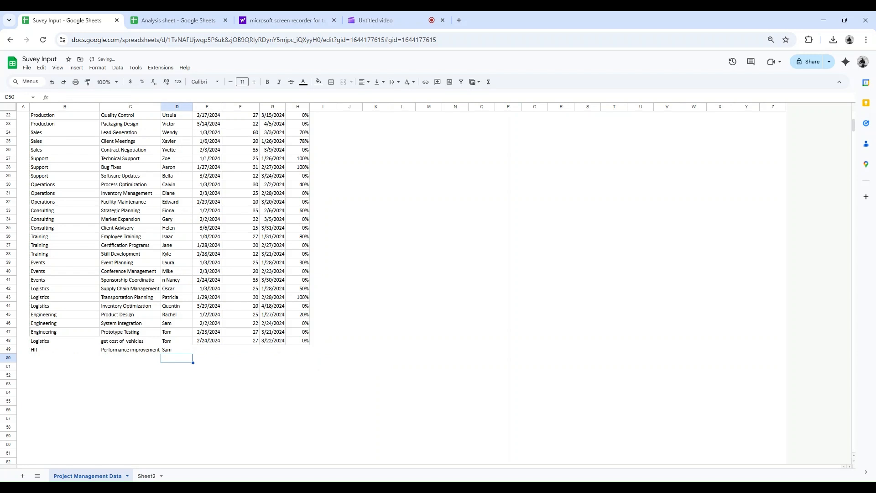
{"action": "left_click_drag", "start_coordinate": [207, 340], "coordinate": [309, 352]}
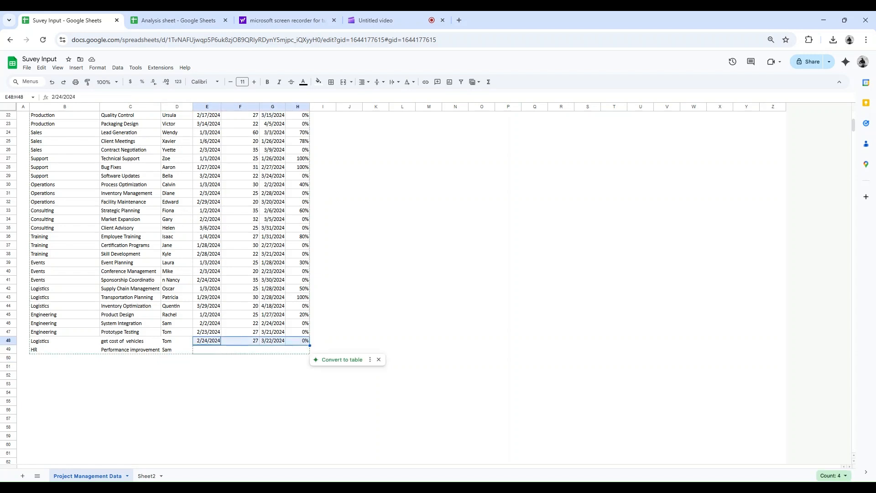
{"action": "left_click", "coordinate": [376, 315]}
{"action": "left_click", "coordinate": [376, 375]}
{"action": "left_click", "coordinate": [51, 350]}
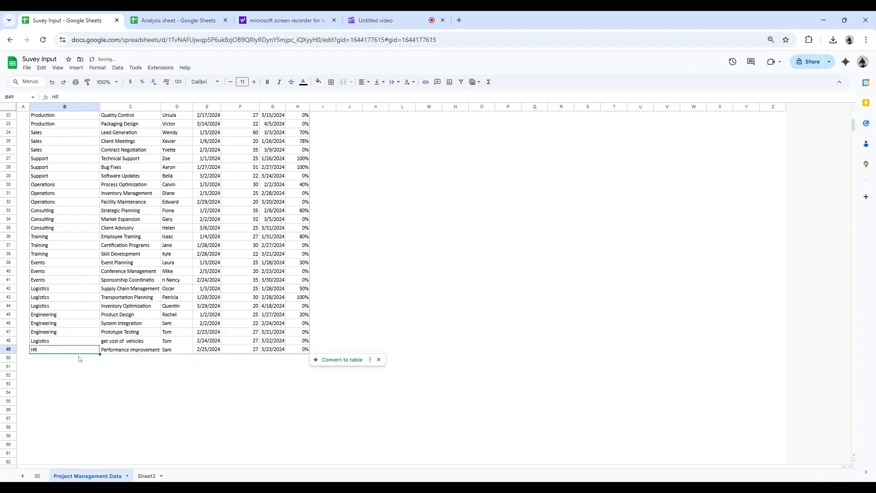
Step: Return to the Analysis sheet, check the imported HR row, and auto-fit the Task Name column to its contents
{"action": "left_click", "coordinate": [180, 15]}
{"action": "scroll", "coordinate": [188, 340], "scroll_direction": "down", "scroll_amount": 3}
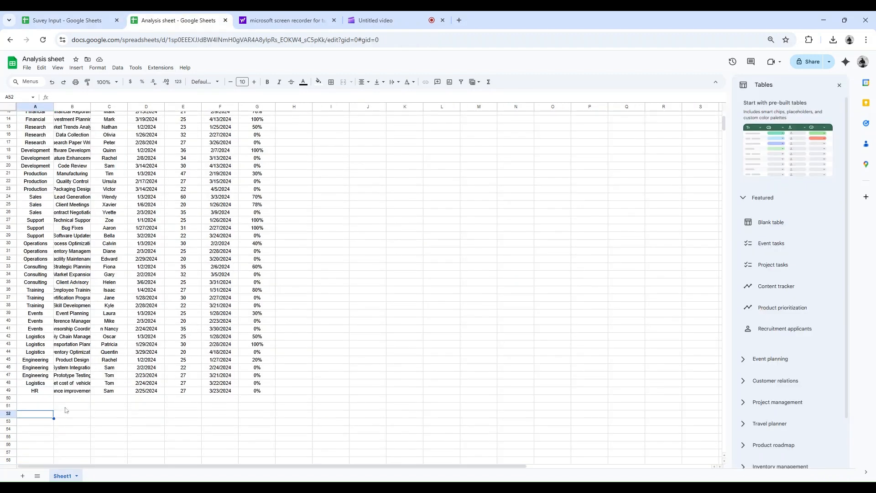
{"action": "double_click", "coordinate": [90, 106]}
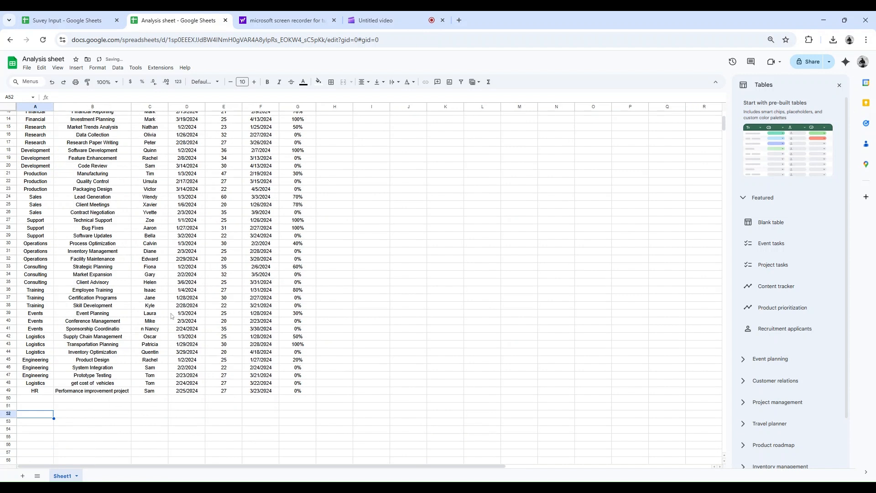
{"action": "left_click", "coordinate": [221, 323]}
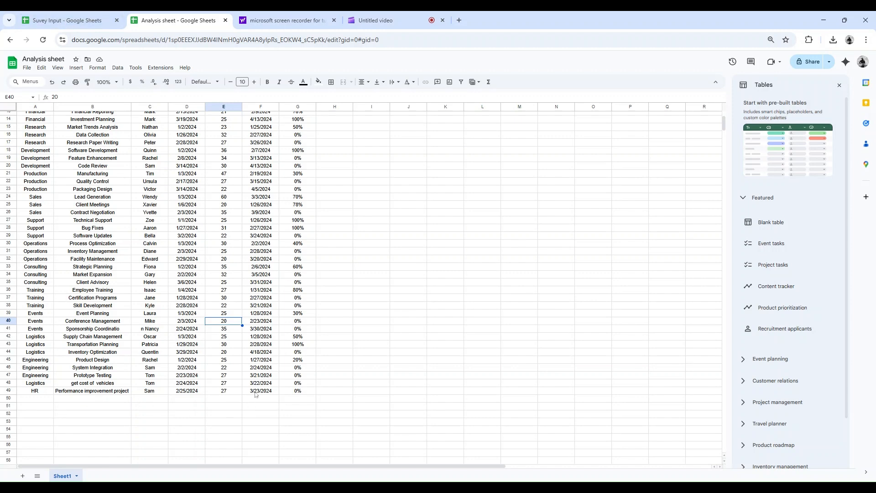
{"action": "scroll", "coordinate": [445, 194], "scroll_direction": "up", "scroll_amount": 3}
{"action": "scroll", "coordinate": [294, 212], "scroll_direction": "down", "scroll_amount": 8}
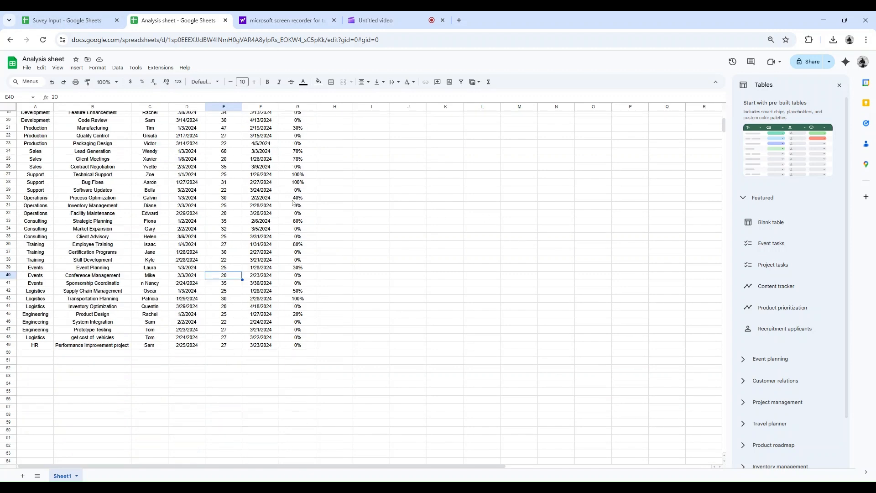
{"action": "scroll", "coordinate": [303, 276], "scroll_direction": "up", "scroll_amount": 10}
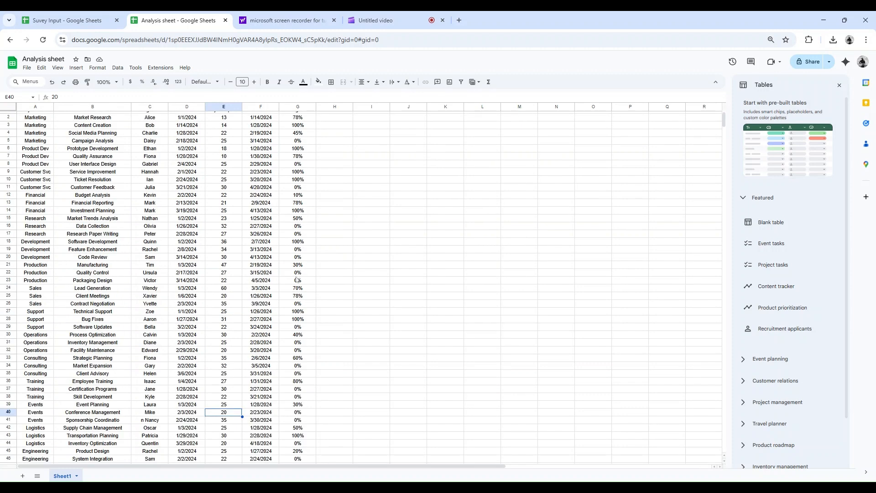
{"action": "scroll", "coordinate": [292, 292], "scroll_direction": "up", "scroll_amount": 1}
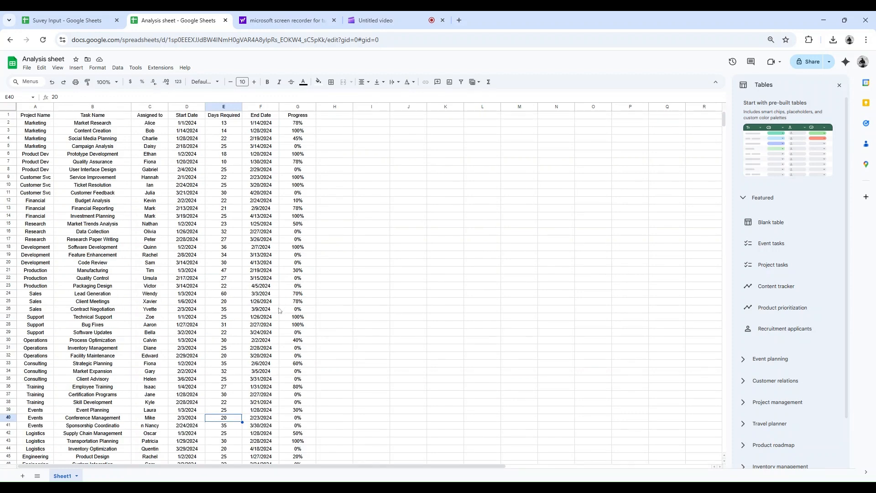